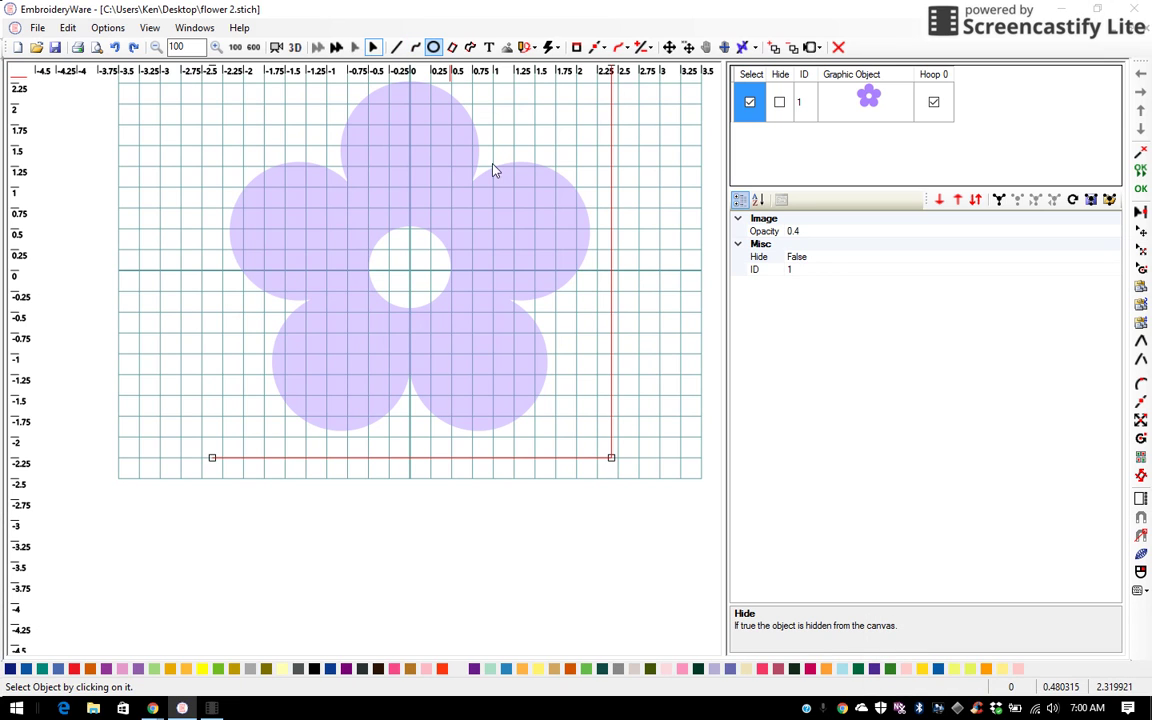
Uncheck object 1 in the object list so the faded flower image is deselected.
click(752, 104)
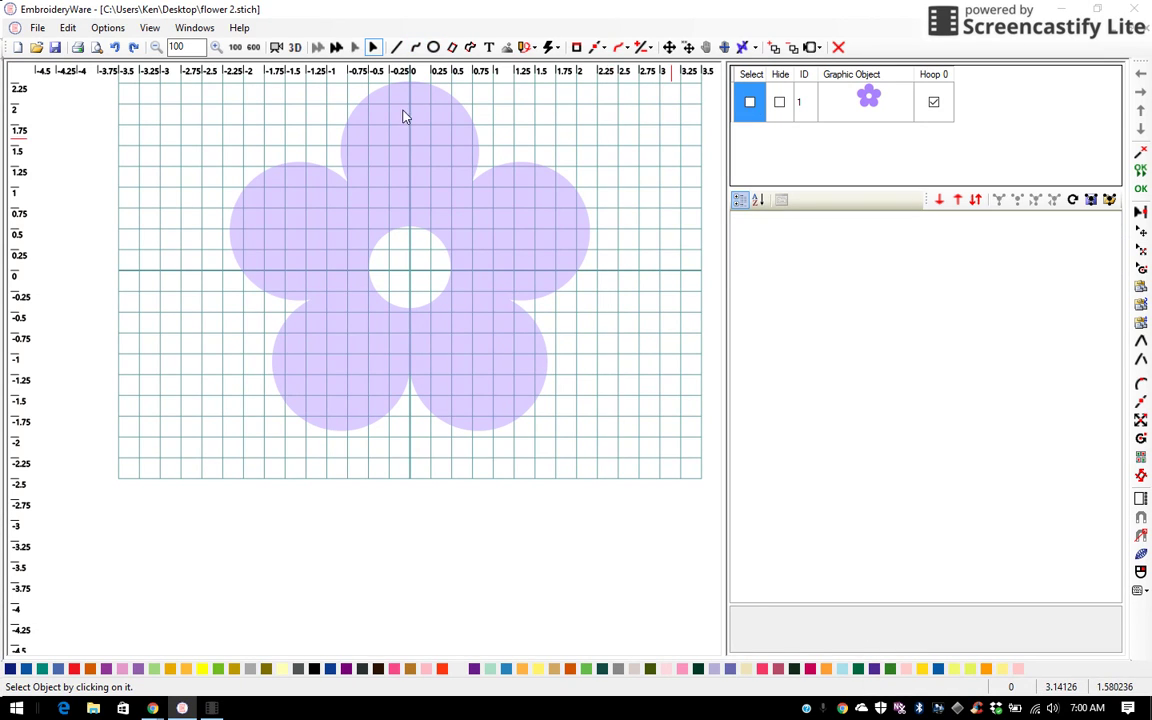
With the Curve tool, trace from the top-left notch over the top petal.
click(415, 47)
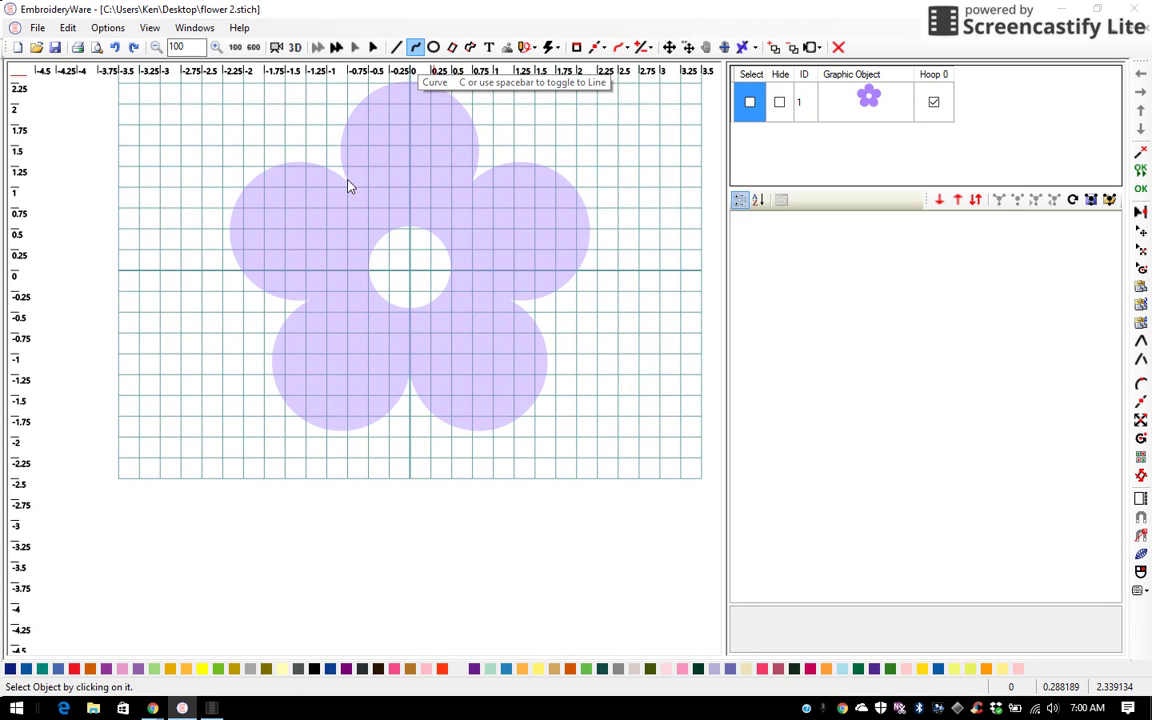
click(349, 178)
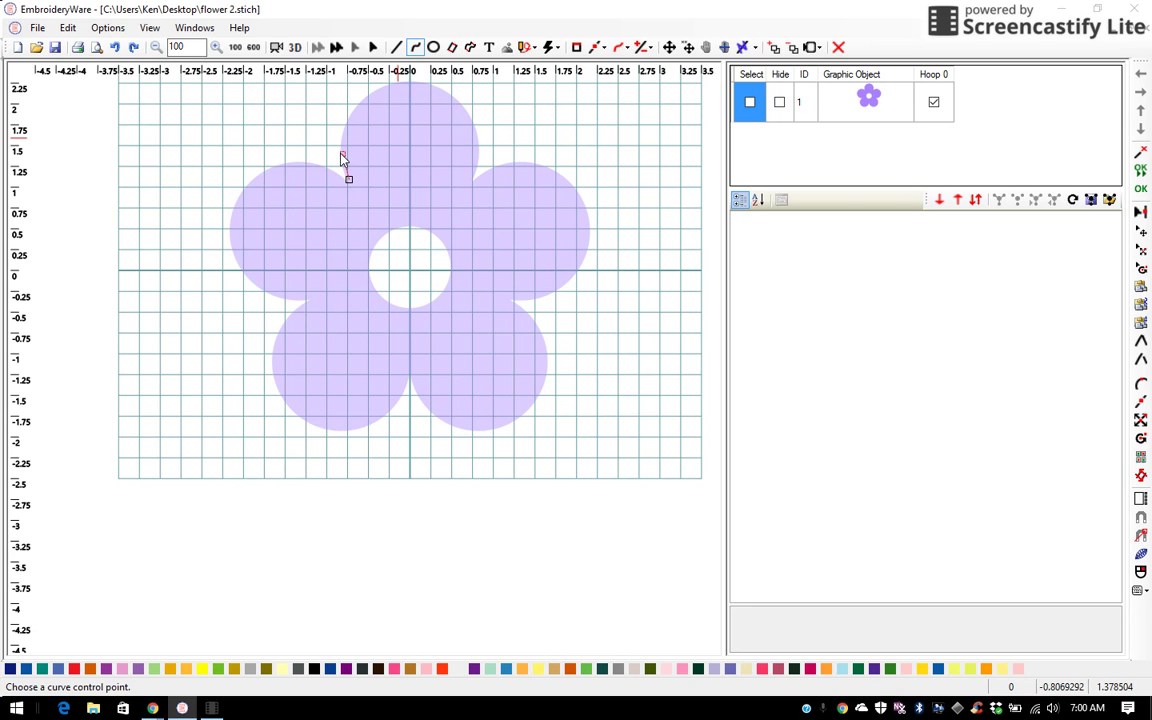
click(343, 150)
click(351, 116)
click(385, 90)
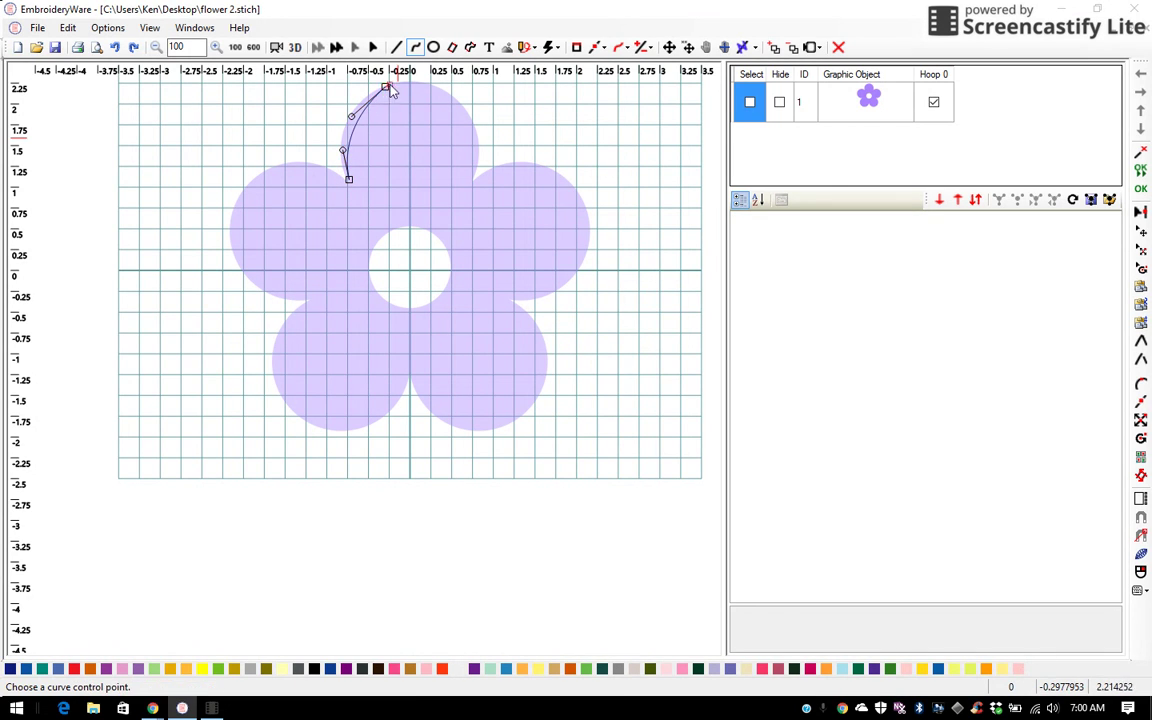
click(423, 82)
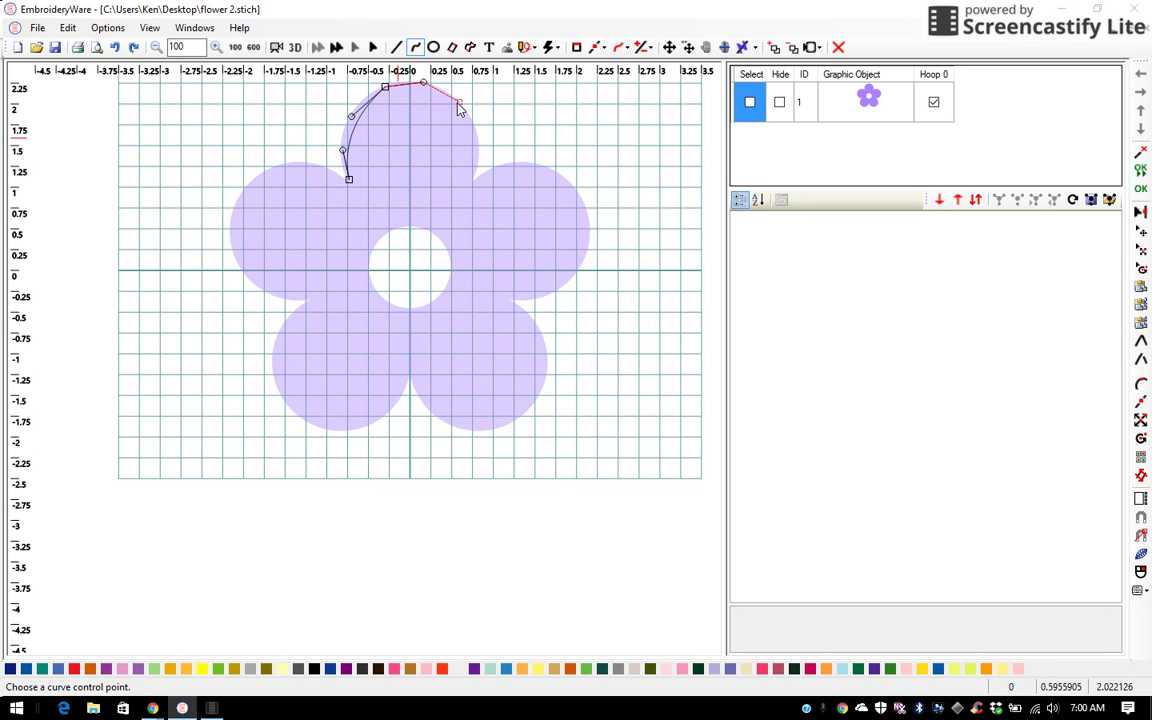
click(459, 103)
click(473, 121)
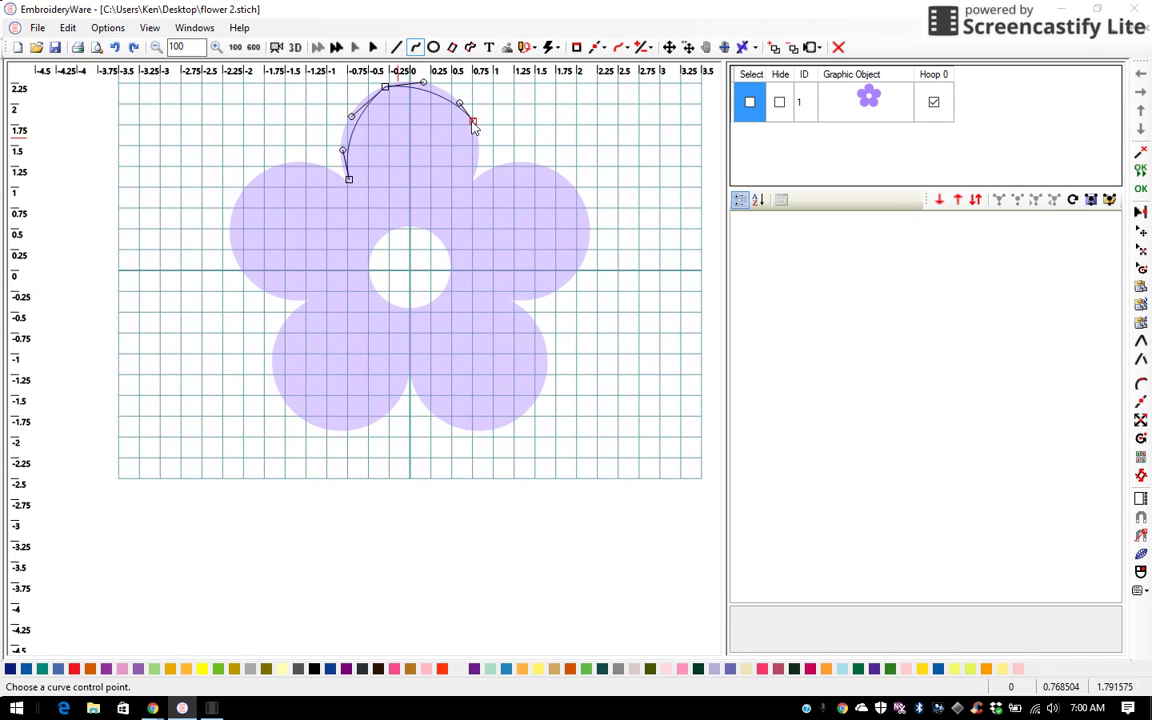
Continue the curve through the right notch, around the right petal and along the lower-right petal.
click(475, 135)
click(477, 154)
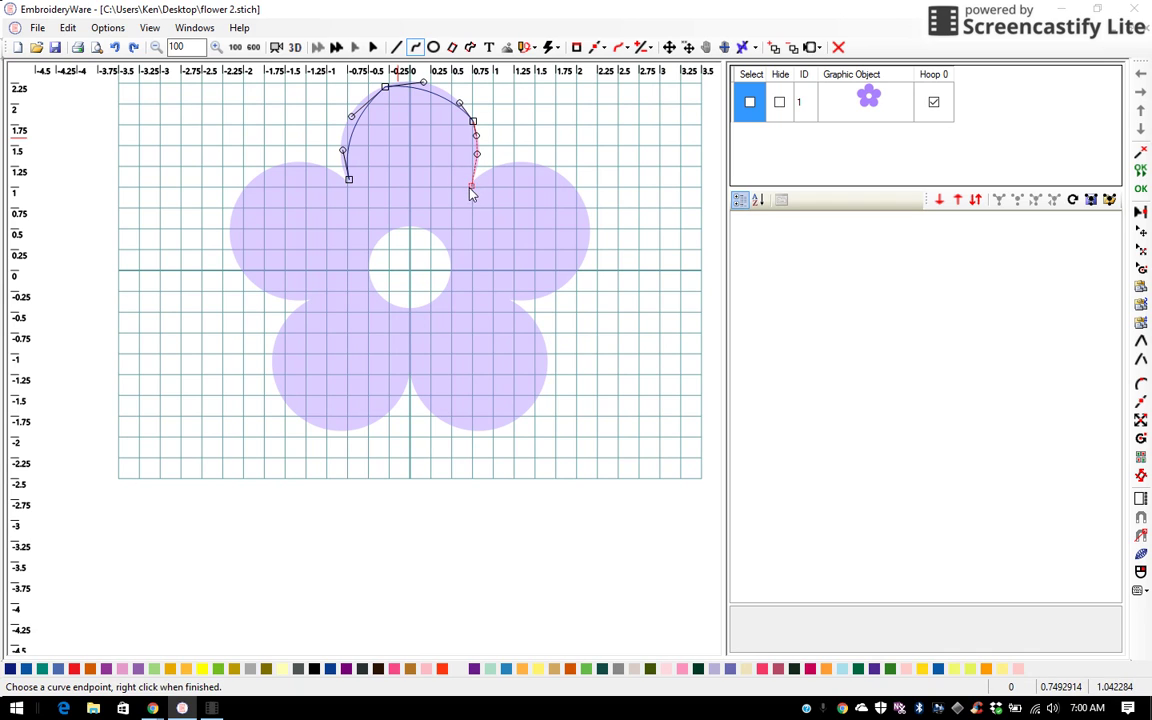
click(471, 190)
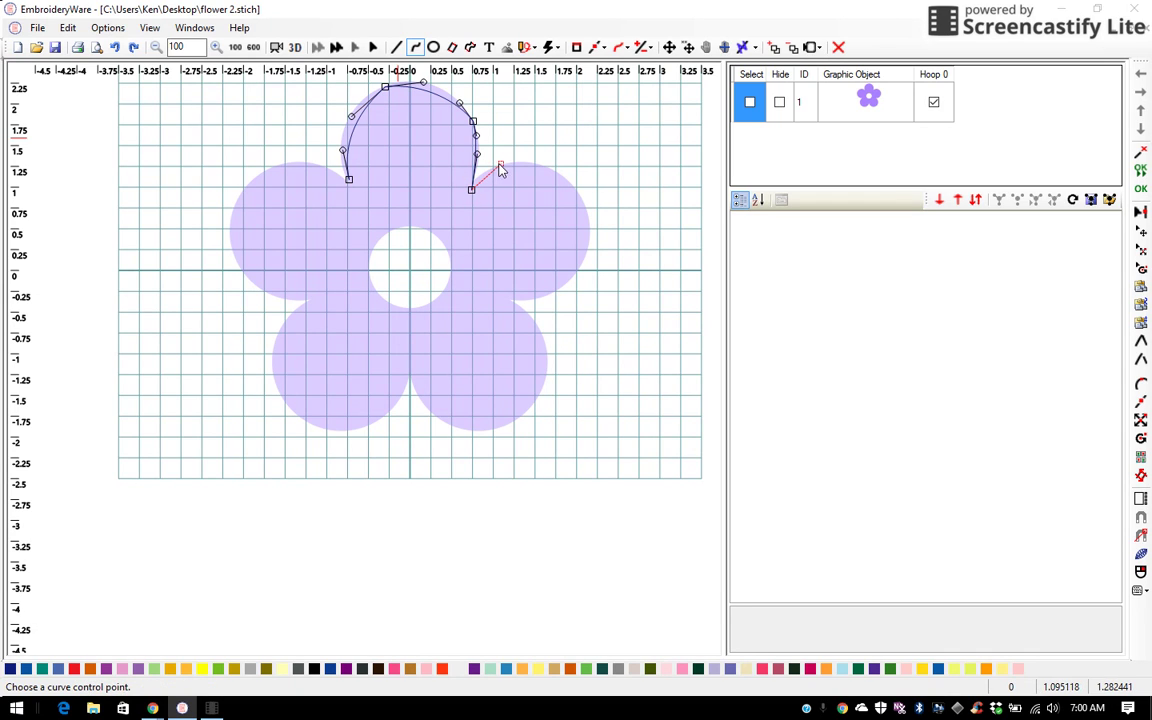
click(549, 167)
click(582, 201)
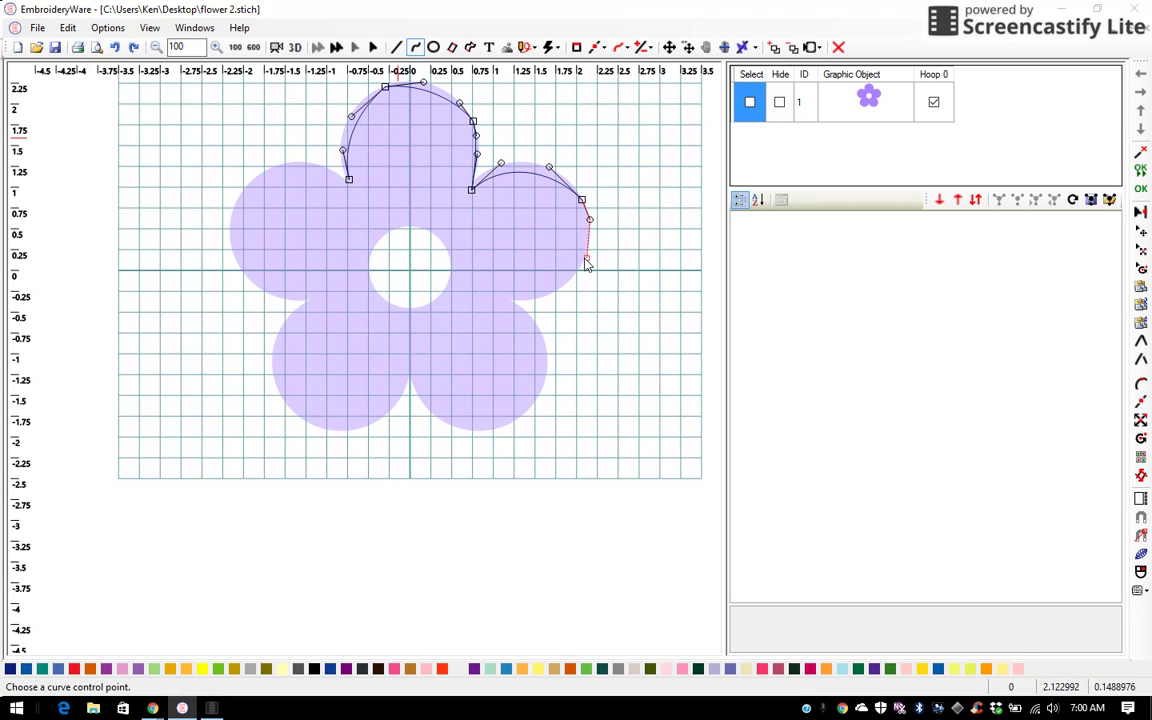
click(586, 259)
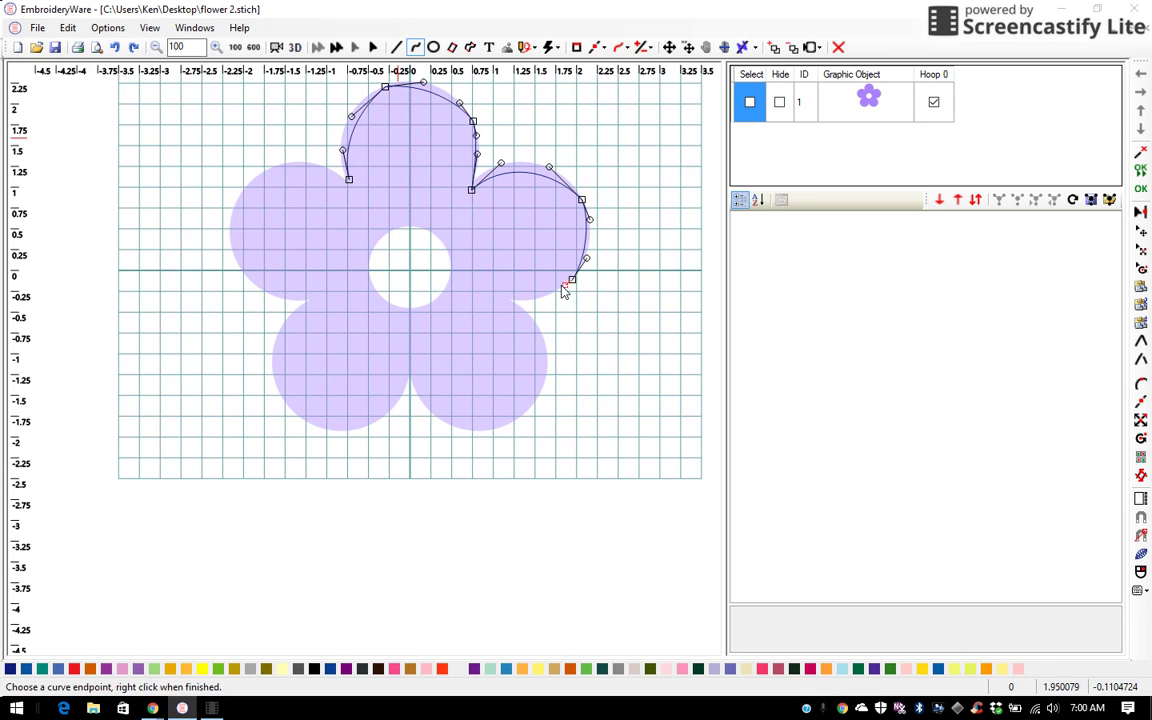
click(571, 280)
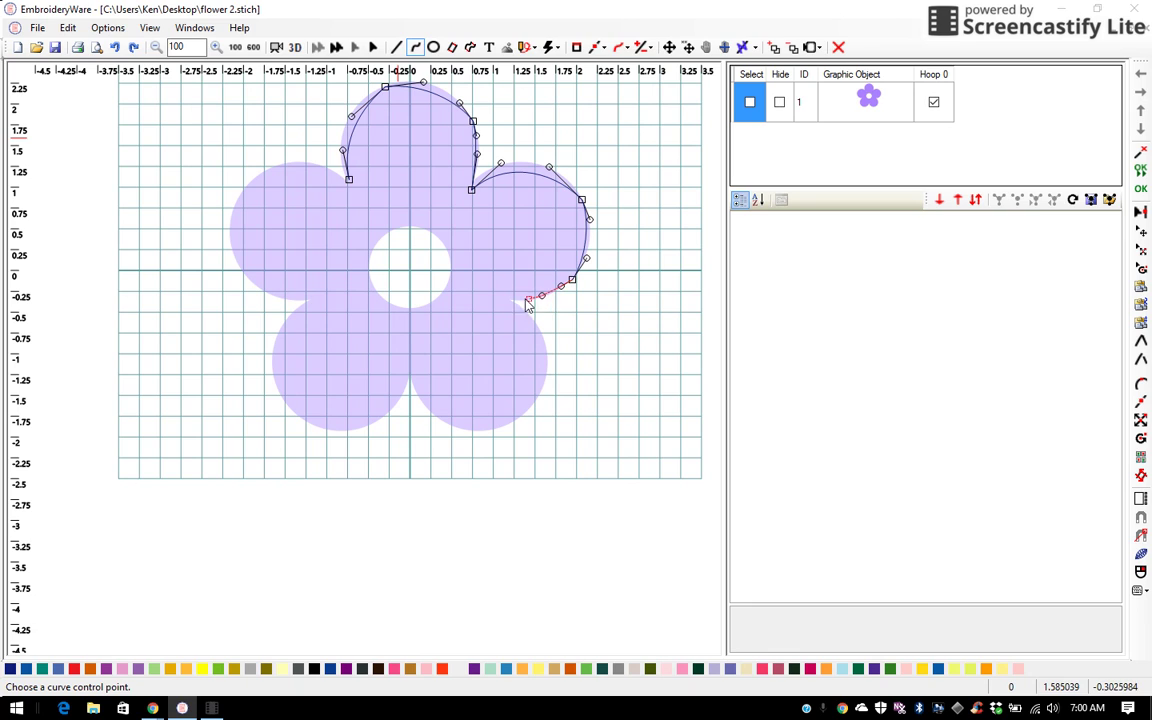
click(541, 295)
click(511, 301)
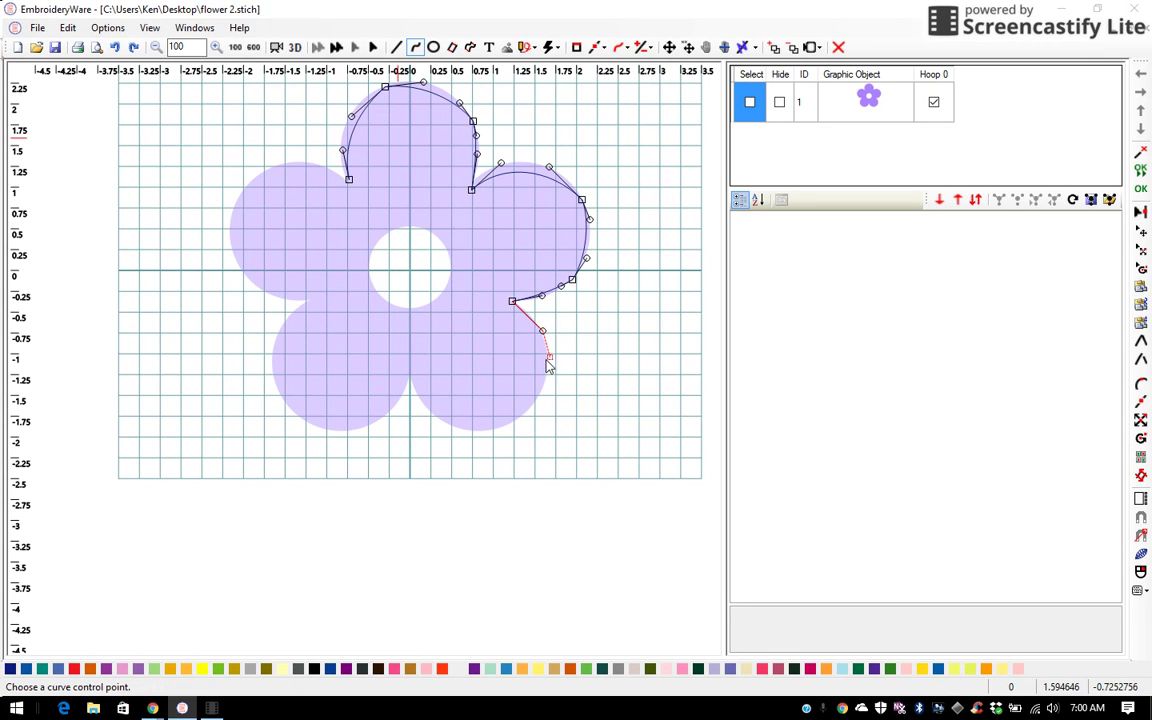
click(546, 370)
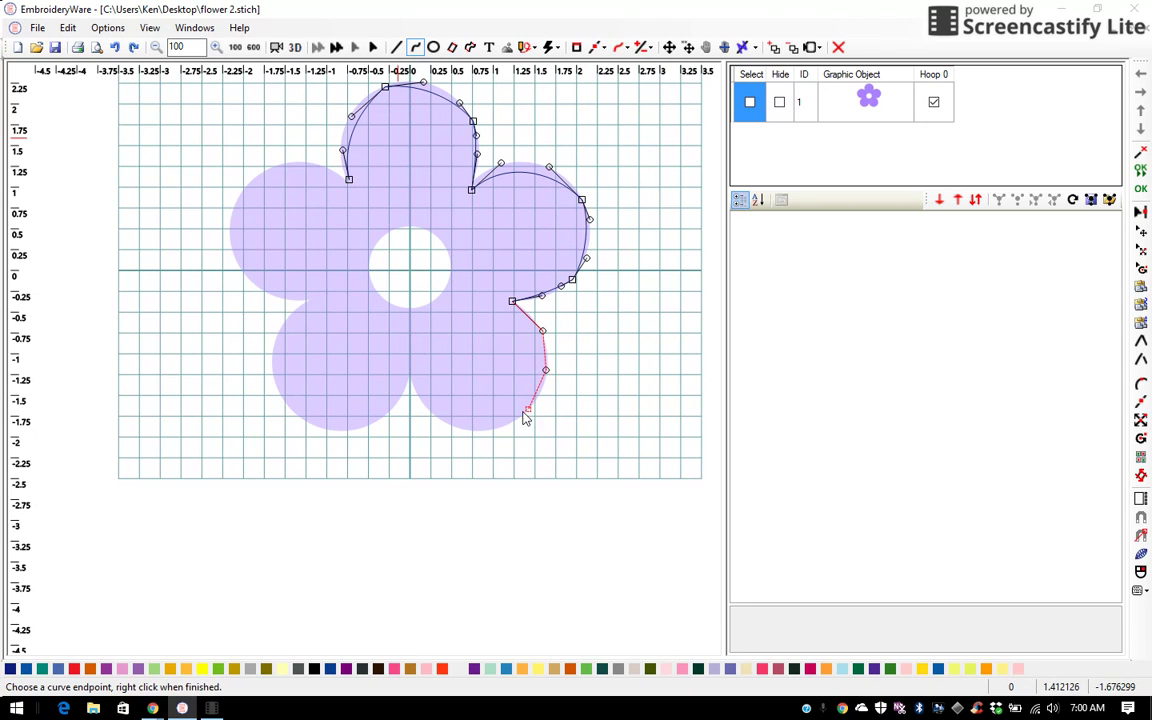
click(527, 410)
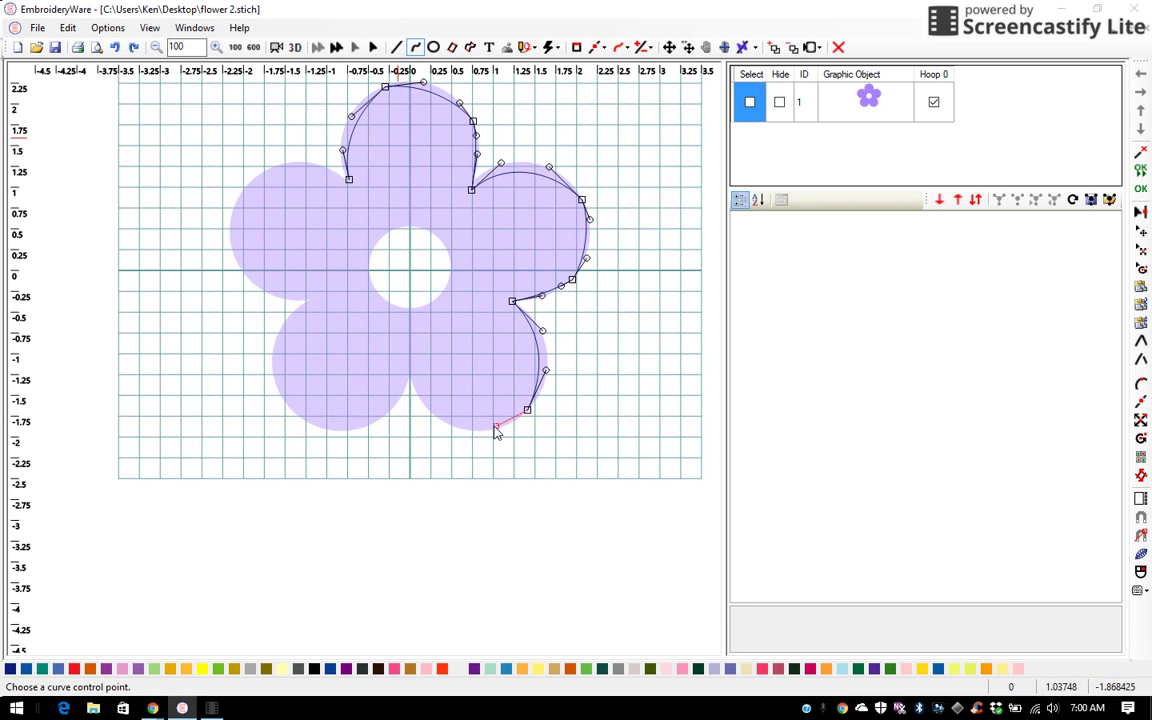
click(437, 424)
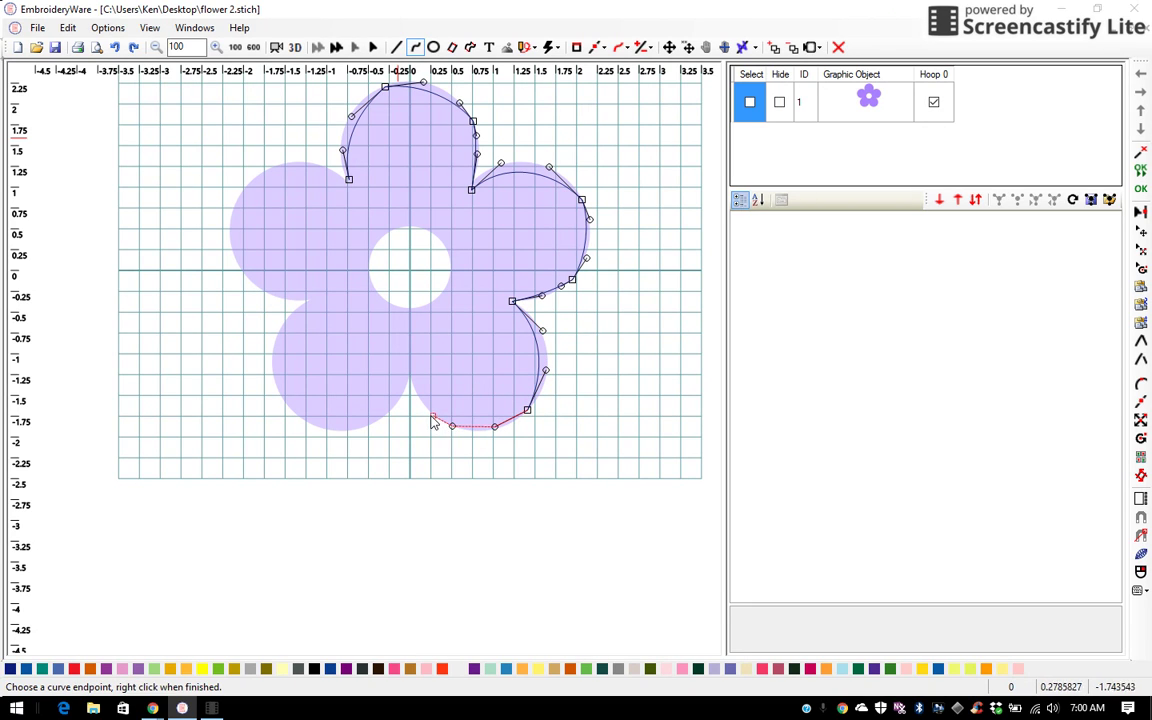
Carry the curve past the bottom centre notch and around the lower-left petal.
click(432, 414)
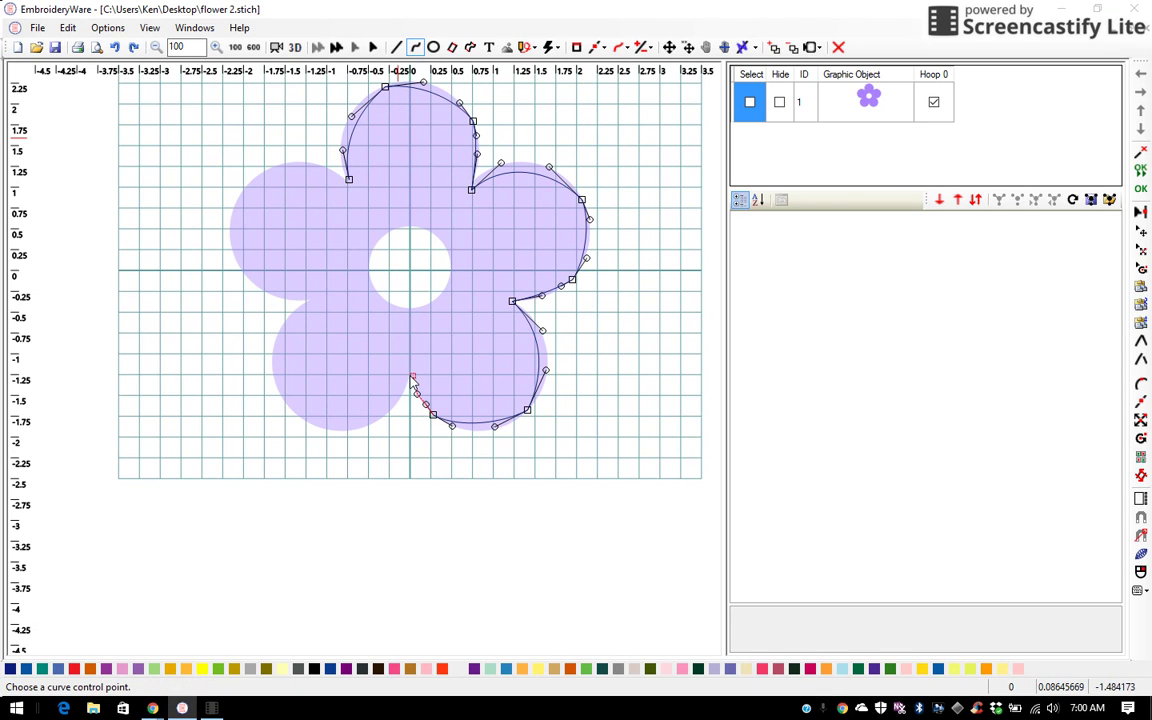
click(411, 379)
click(410, 376)
click(376, 430)
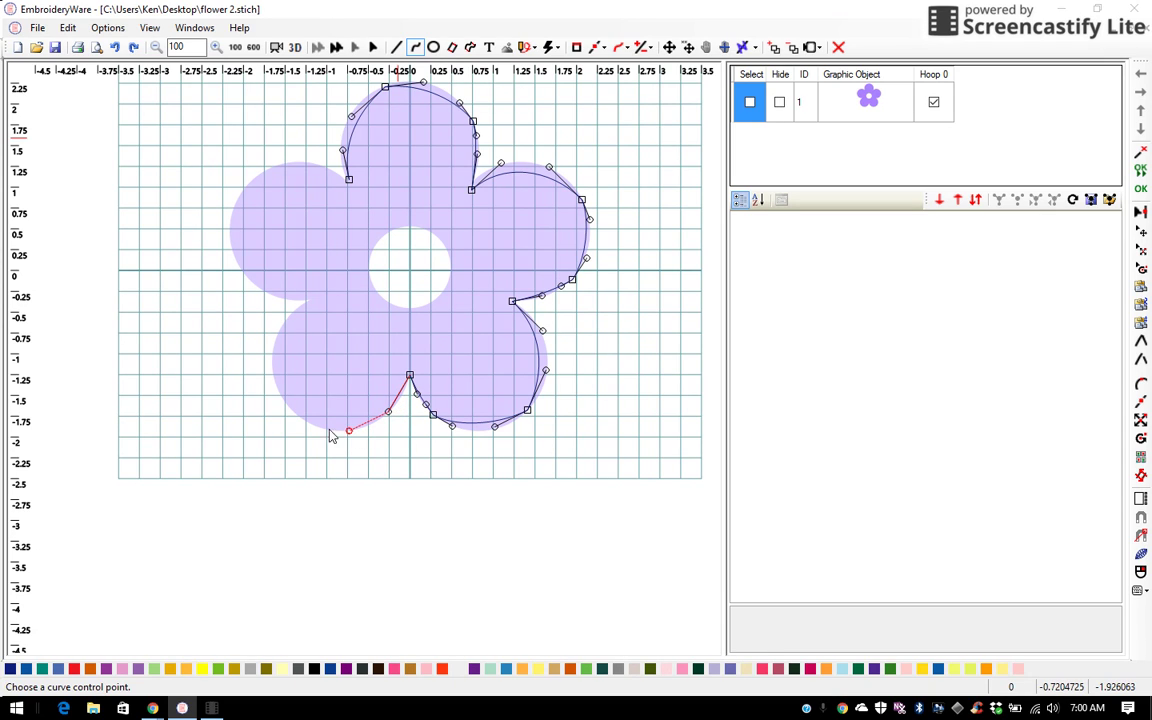
click(301, 419)
click(275, 329)
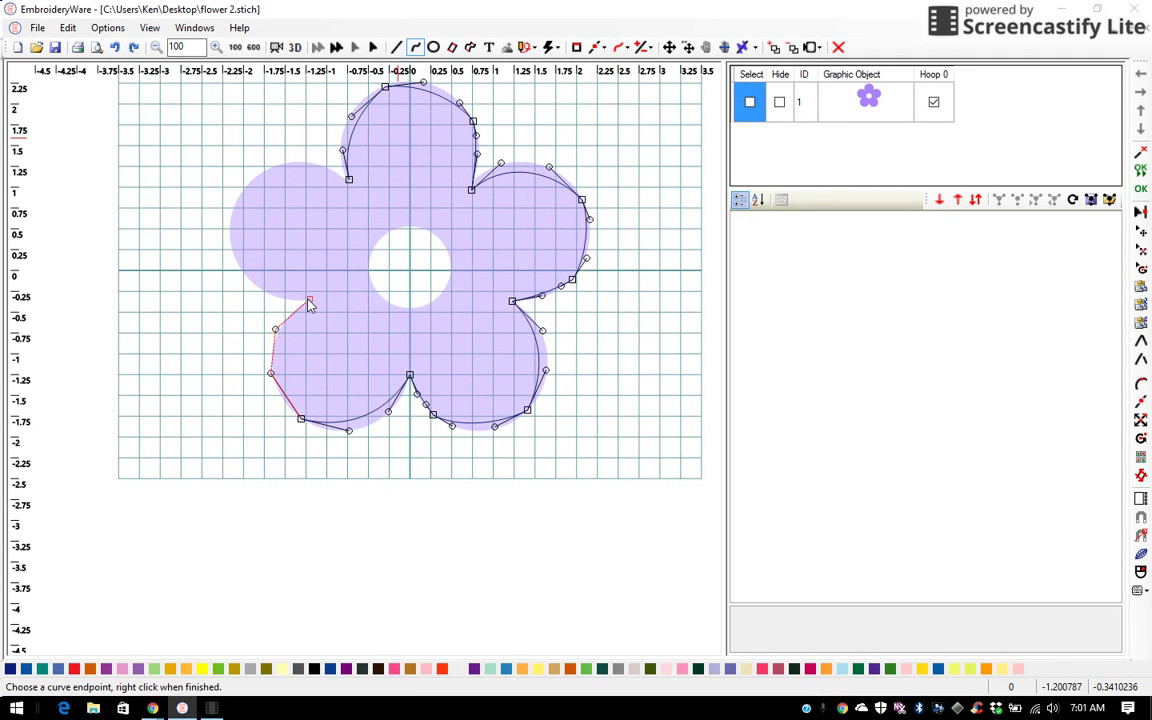
click(308, 300)
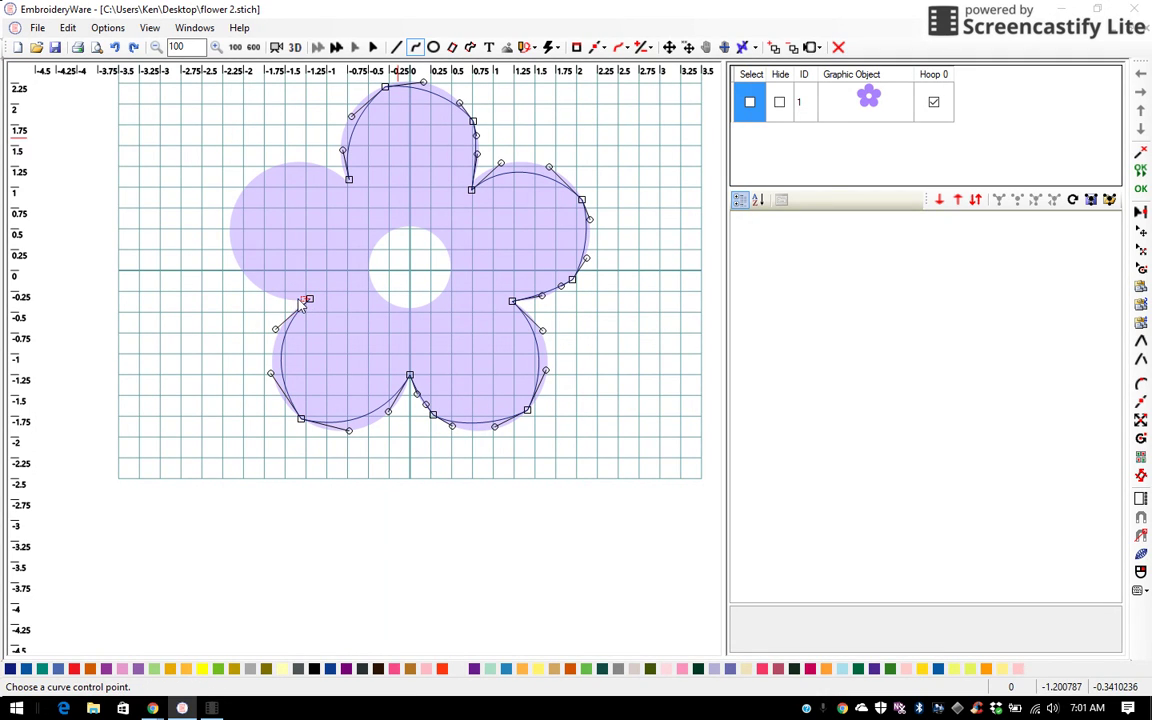
Trace around the left petal and close the outline at the starting notch.
click(236, 267)
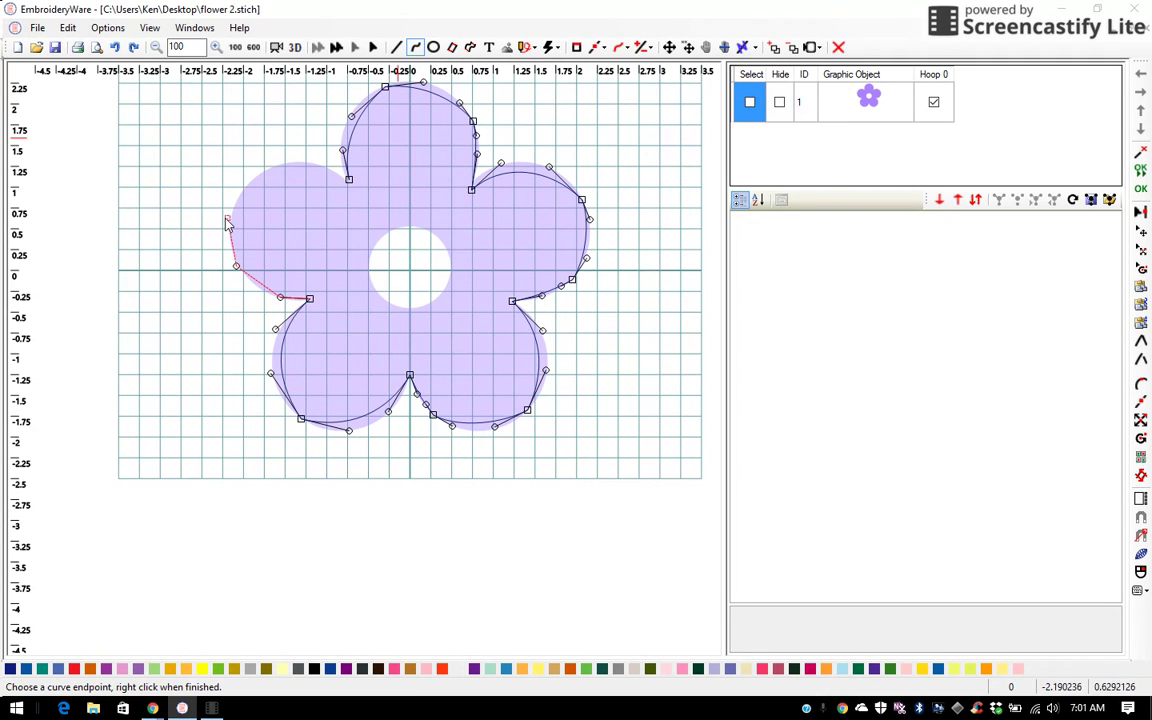
click(228, 218)
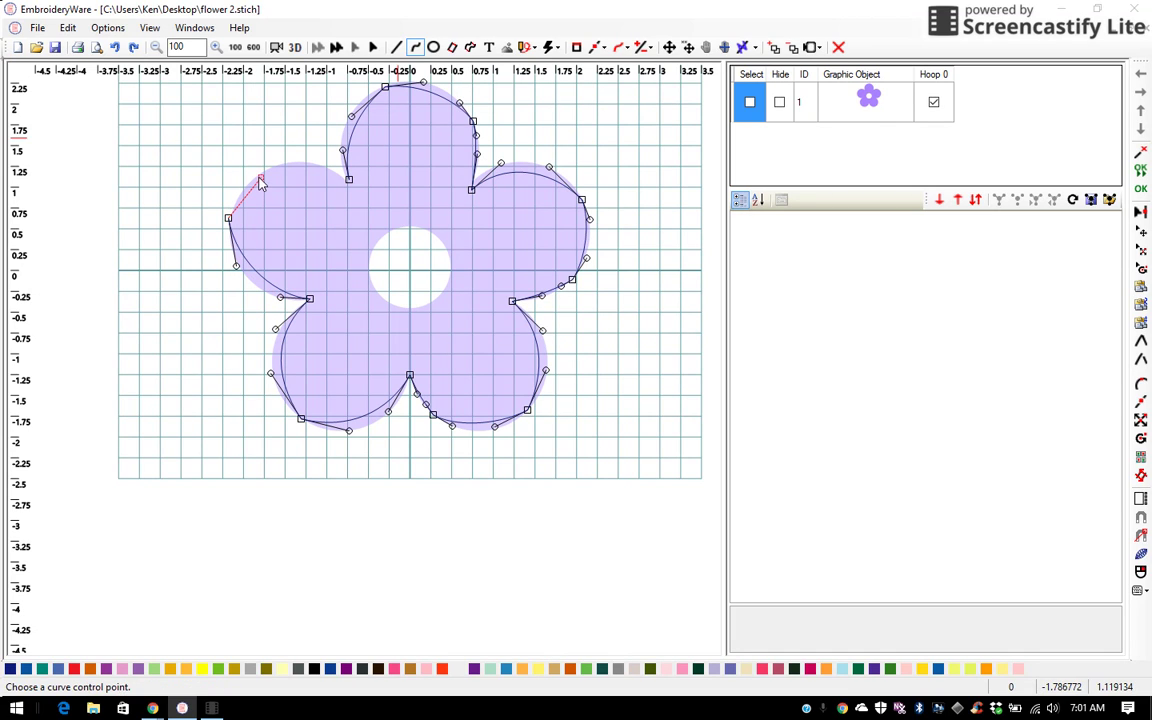
click(259, 179)
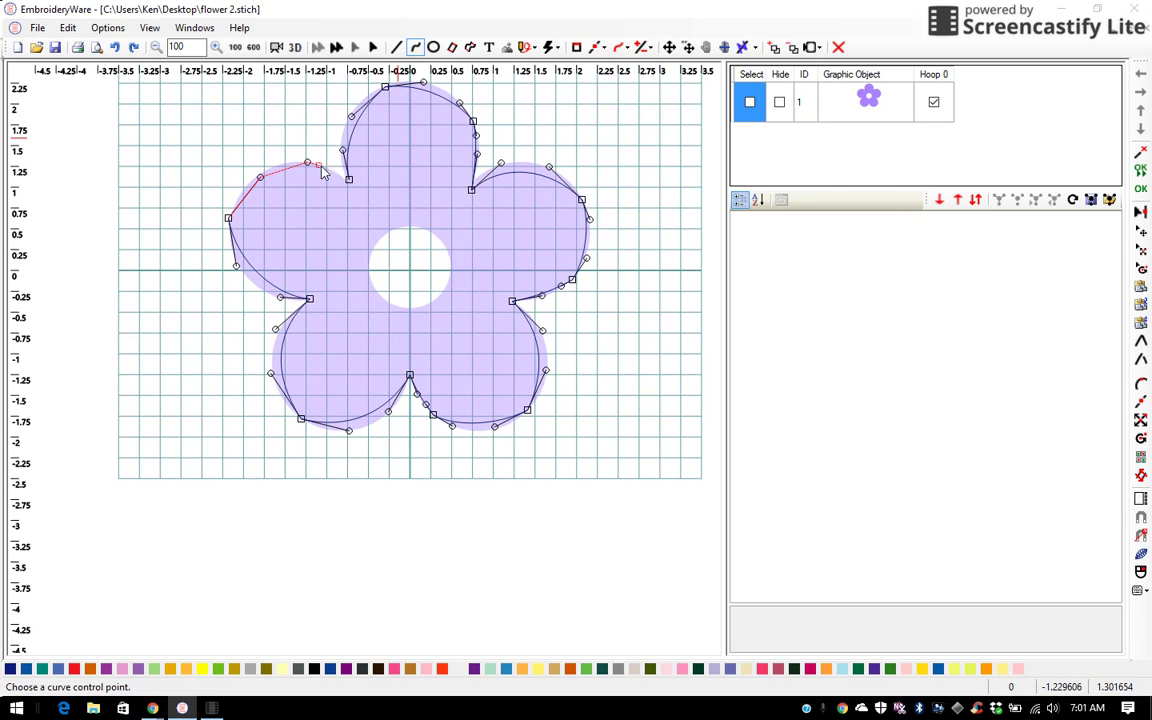
click(307, 162)
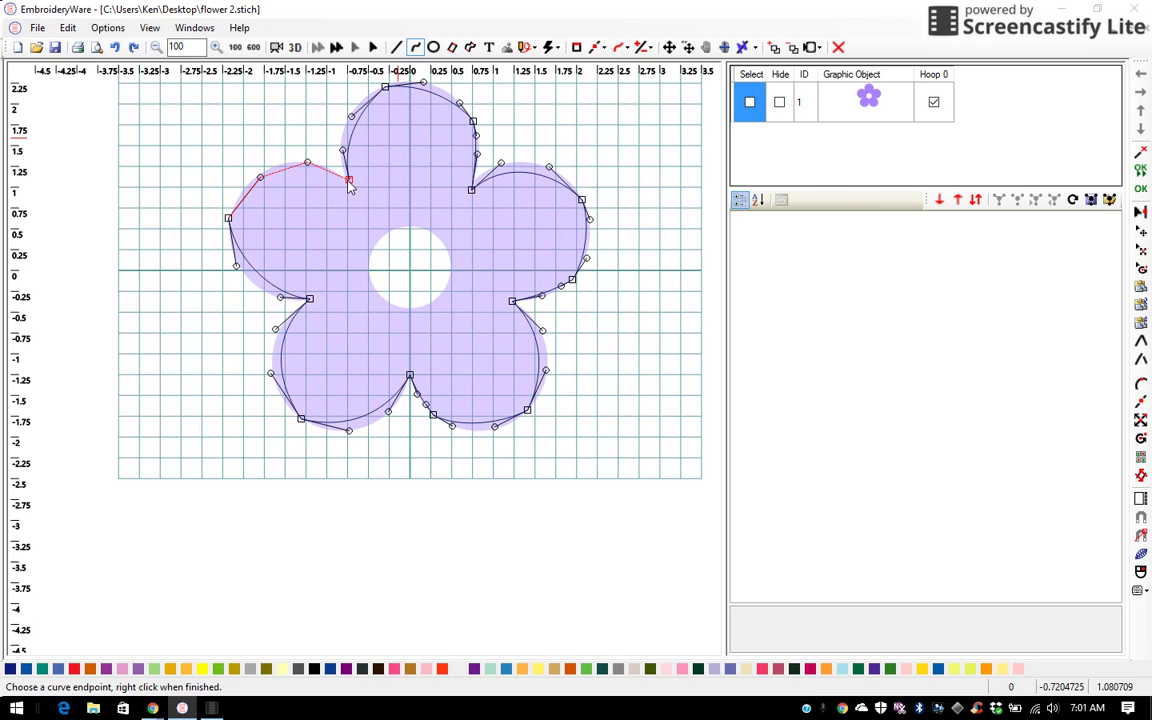
click(349, 182)
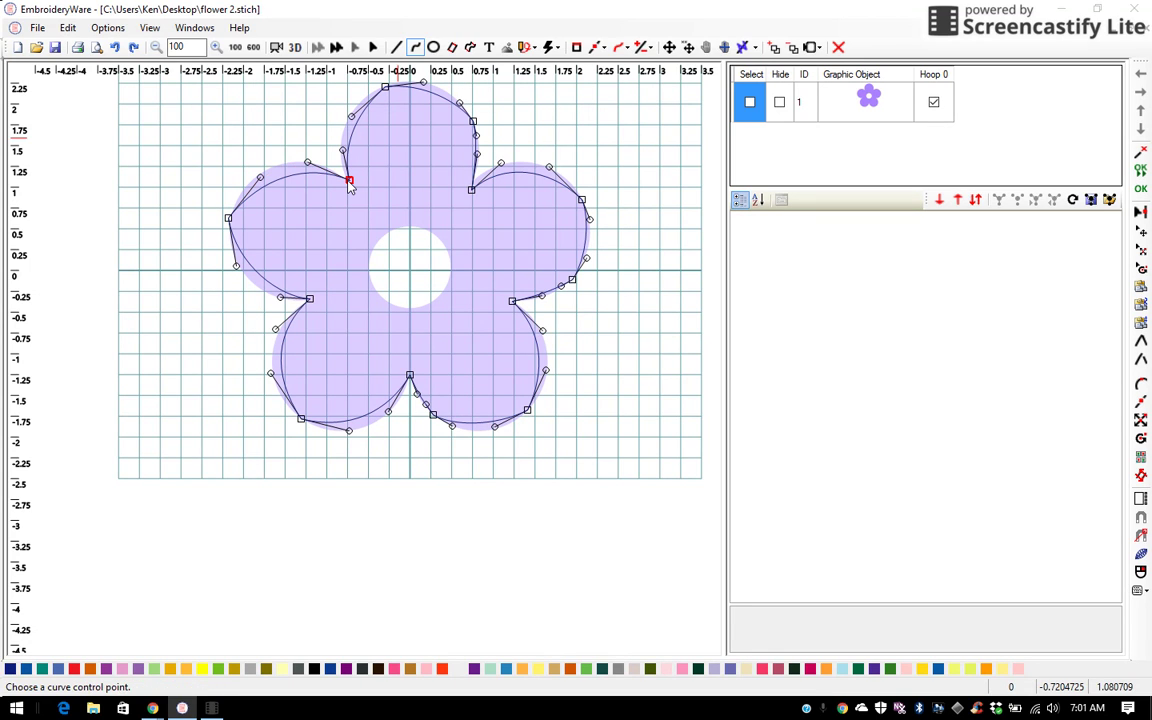
Finish the closed flower outline curve from its right-click drawing options, creating object 2.
right_click(349, 182)
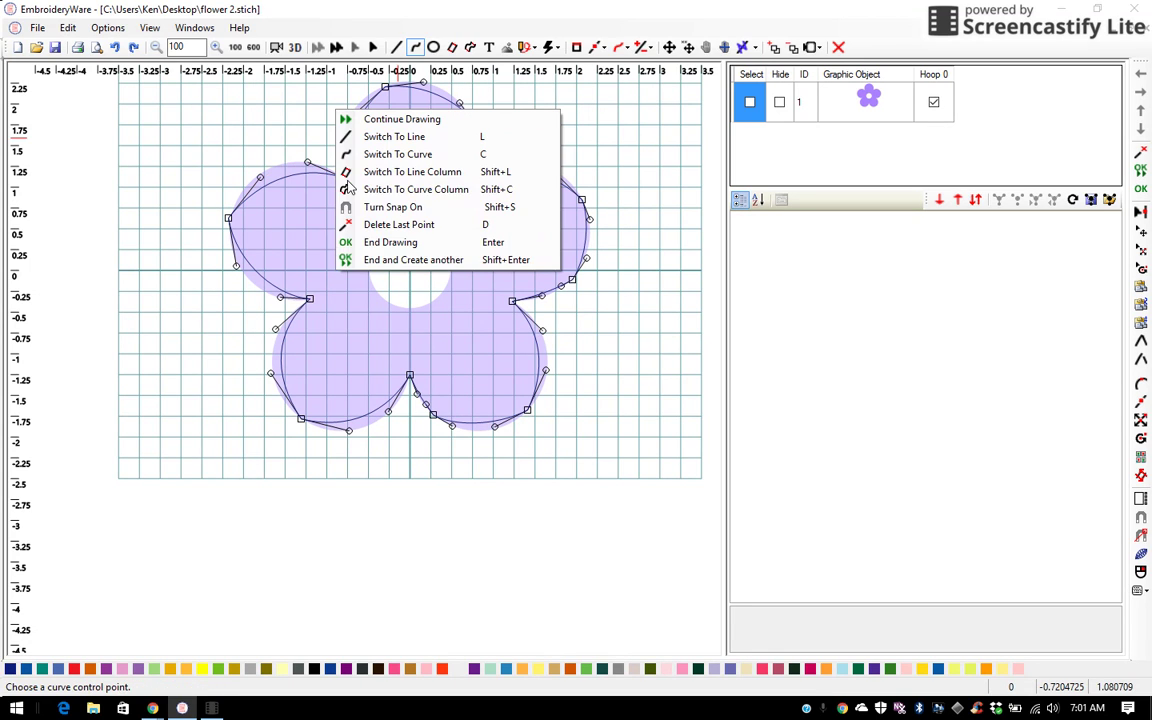
click(387, 249)
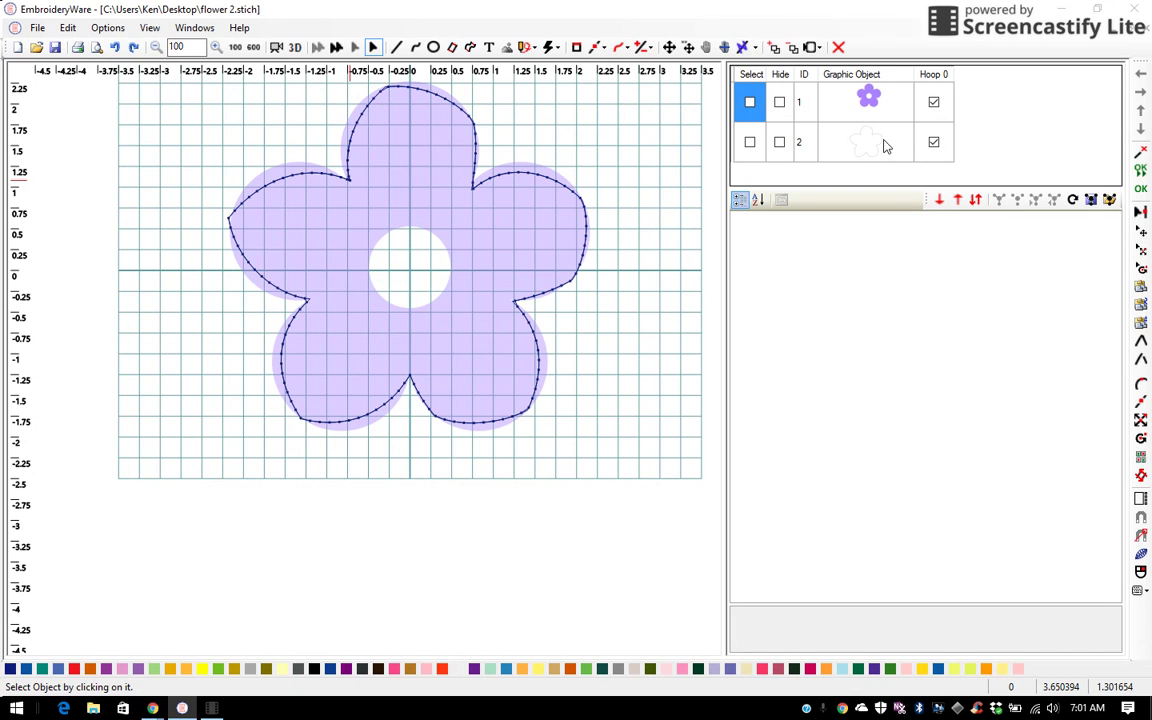
Select object 2 for point editing and reshape the bottom and lower-right petal handles.
click(749, 143)
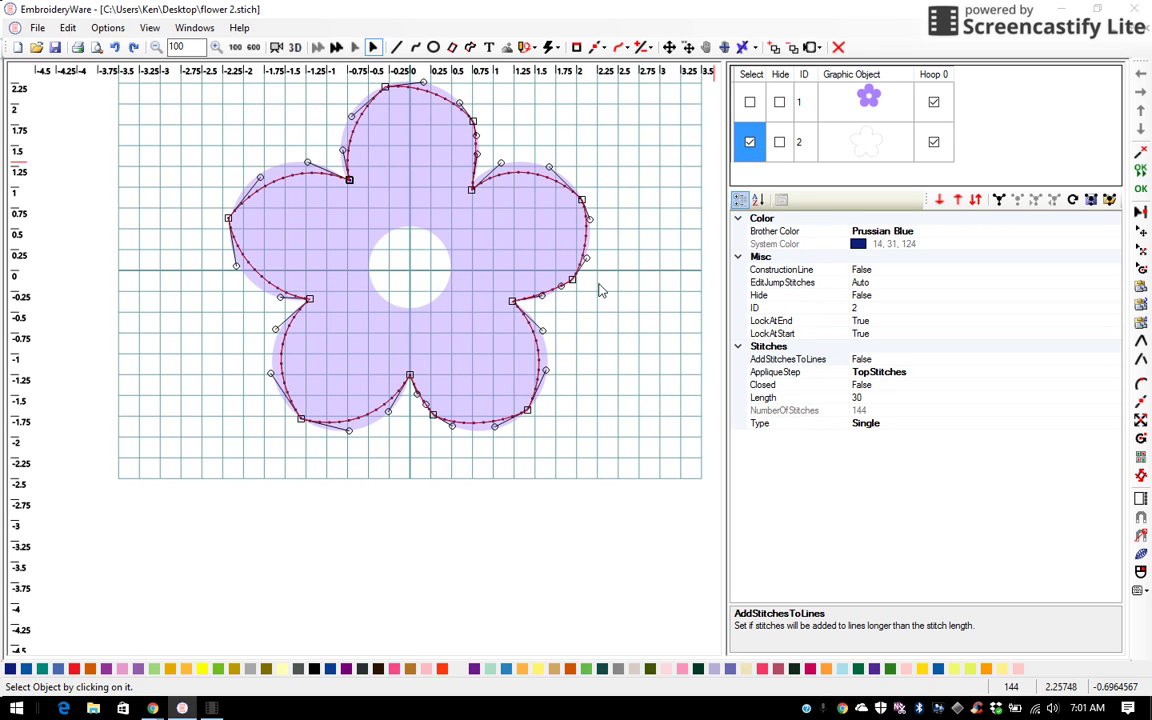
click(596, 49)
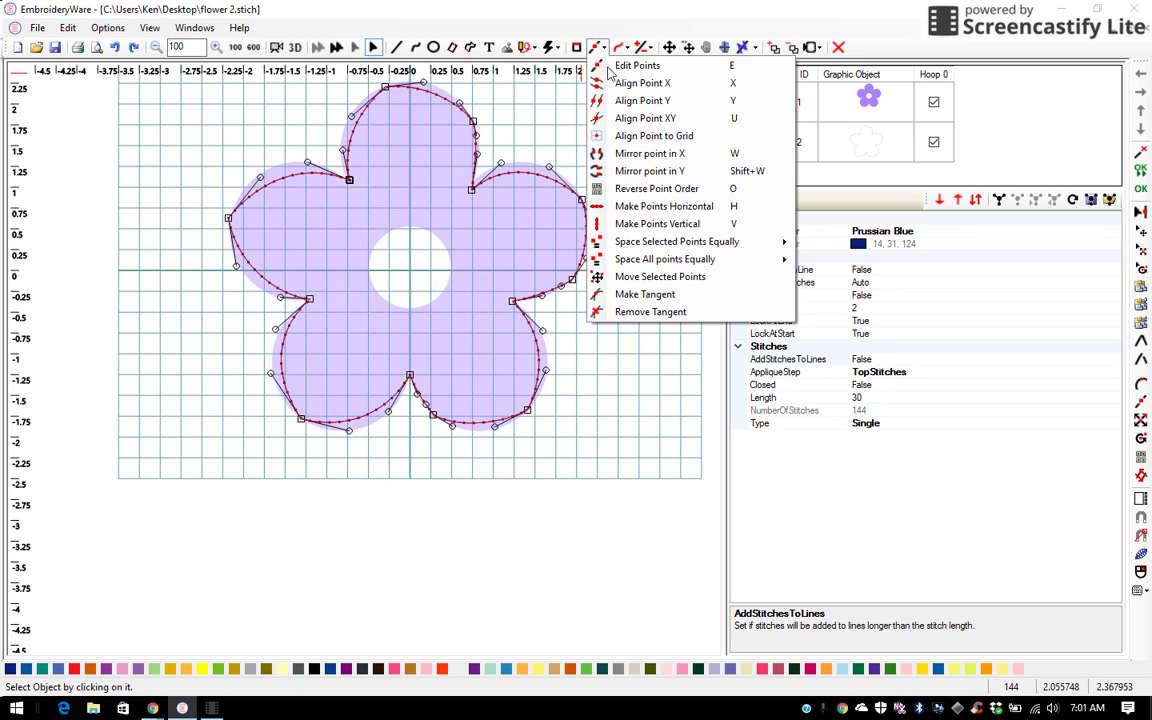
click(618, 66)
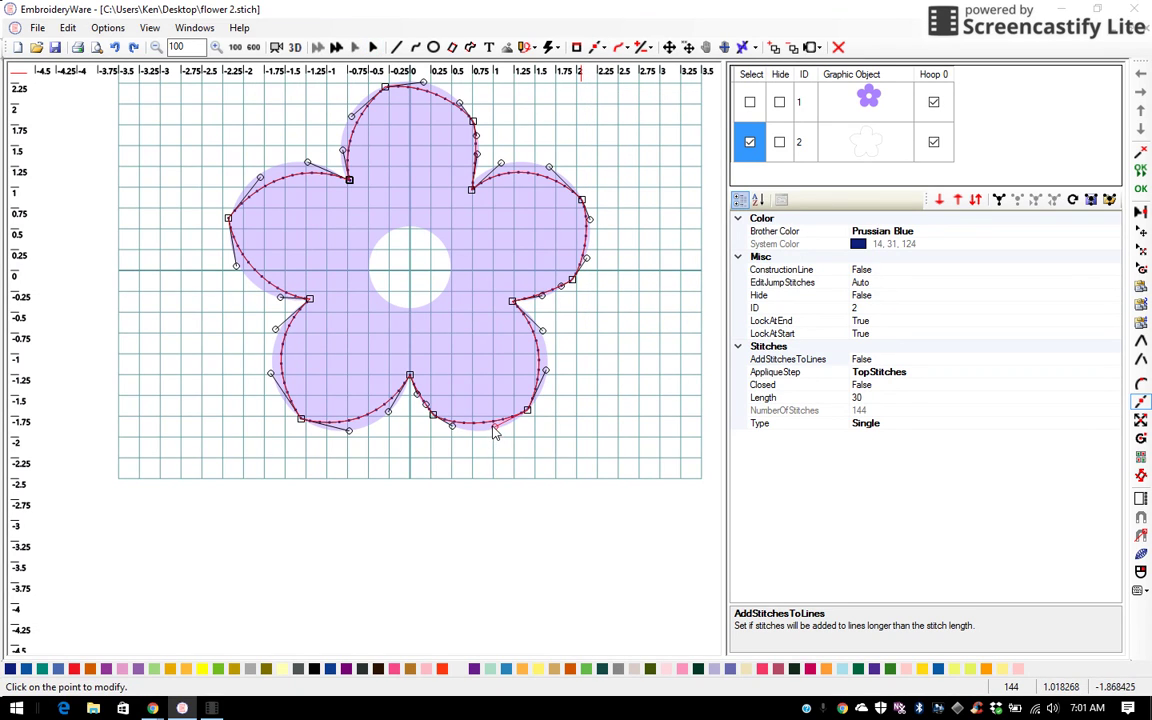
click(493, 427)
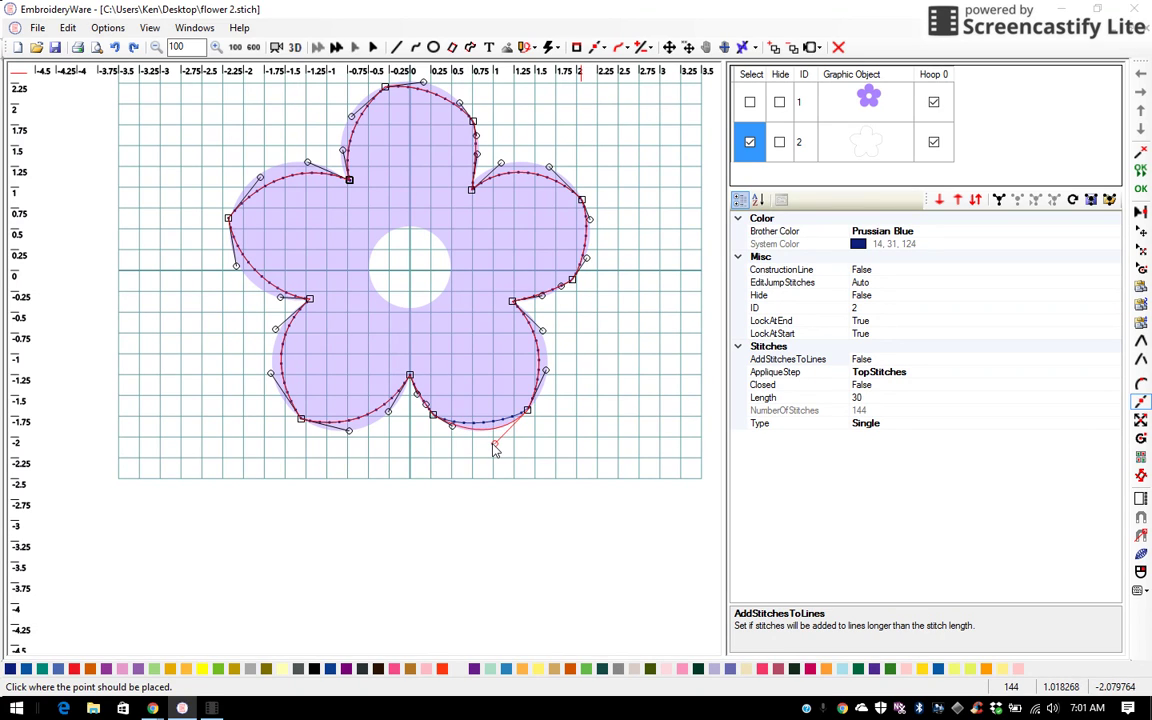
click(494, 447)
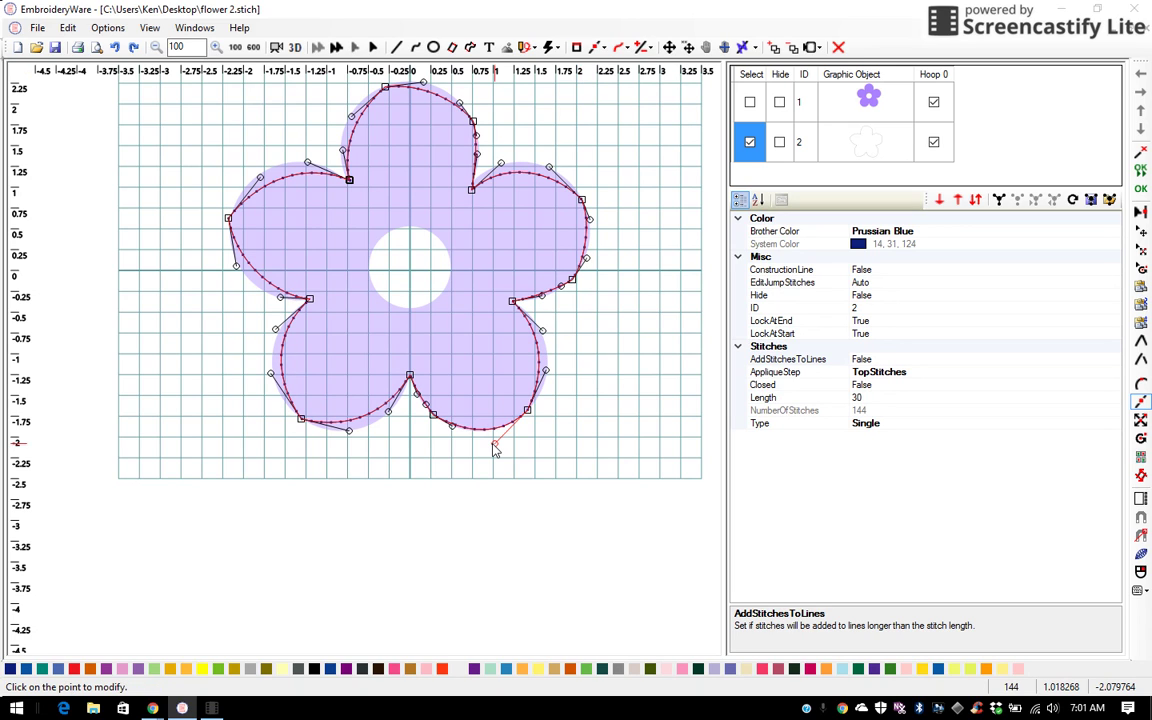
click(546, 374)
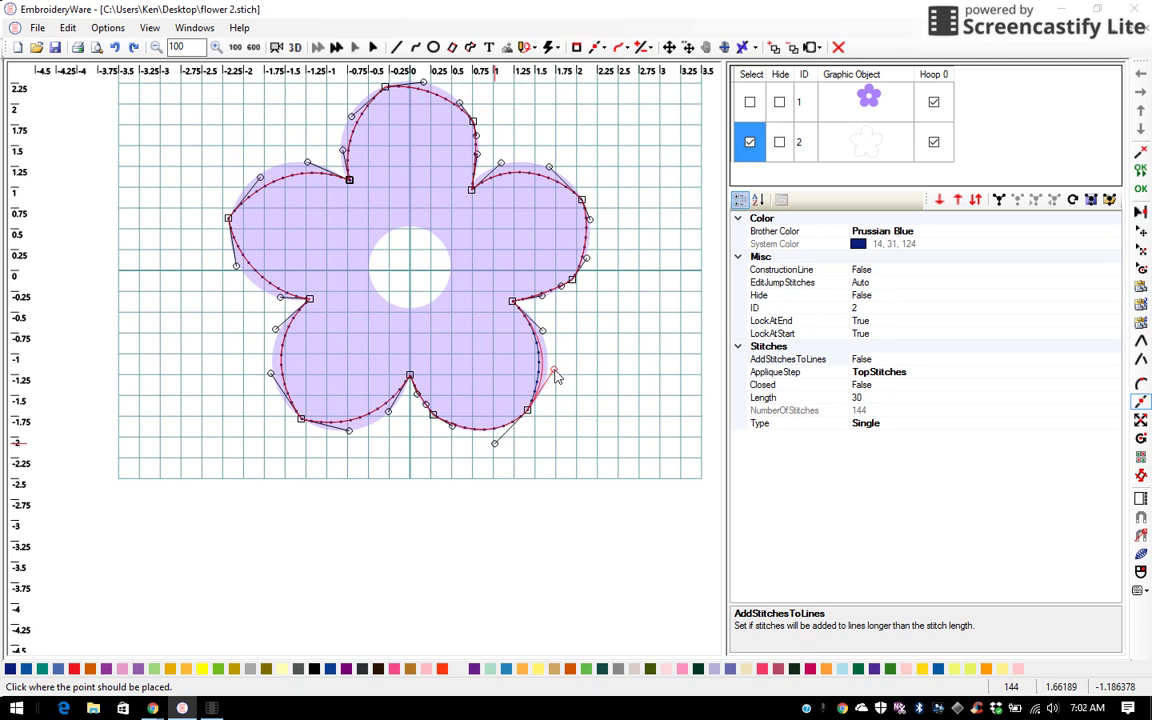
click(561, 373)
Adjust the handles on the lower-right, right and upper-right petals to fit their edges.
click(543, 333)
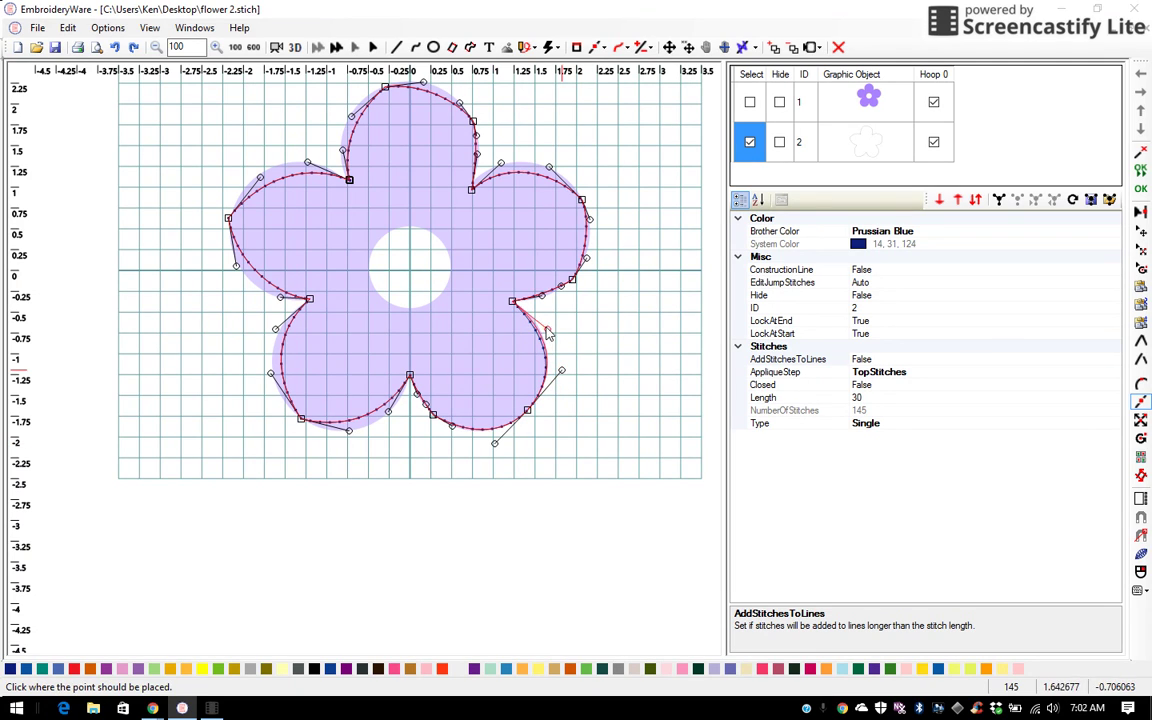
click(549, 325)
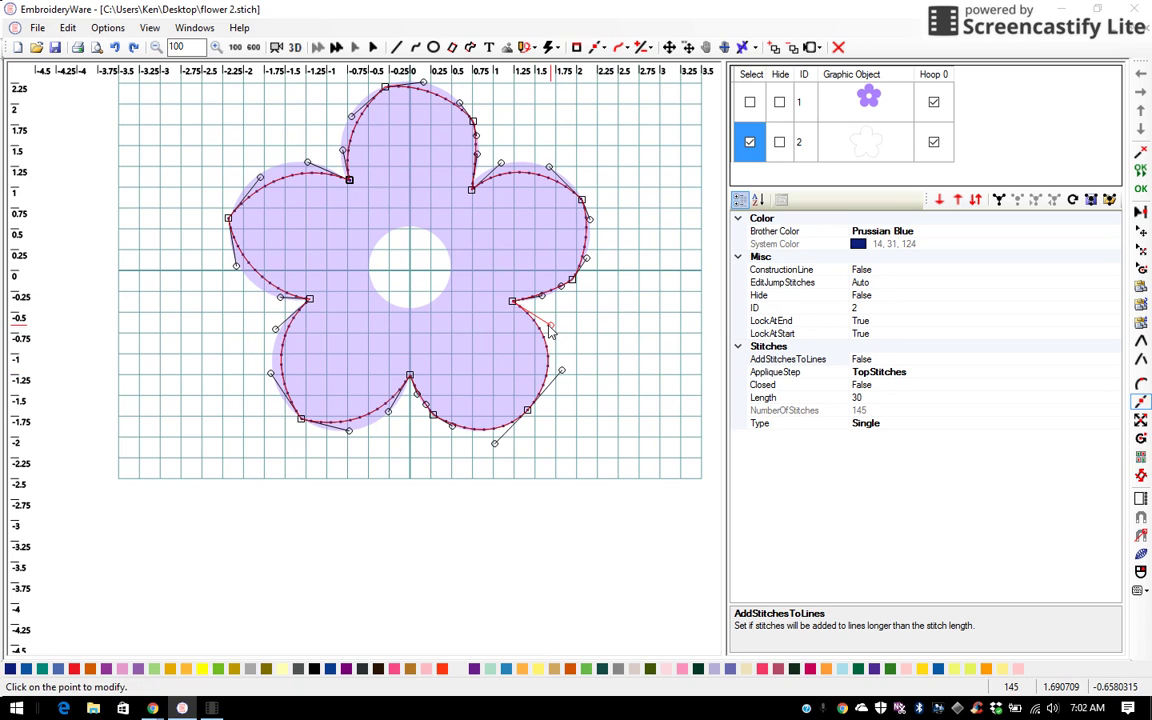
click(587, 262)
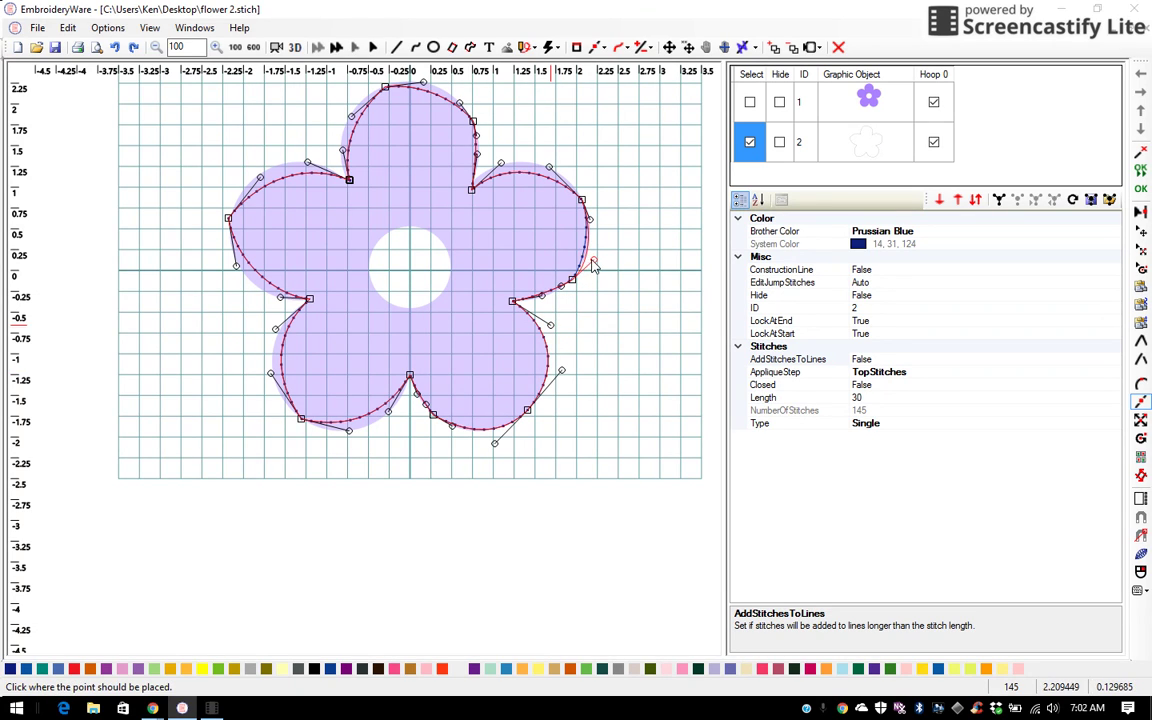
click(593, 261)
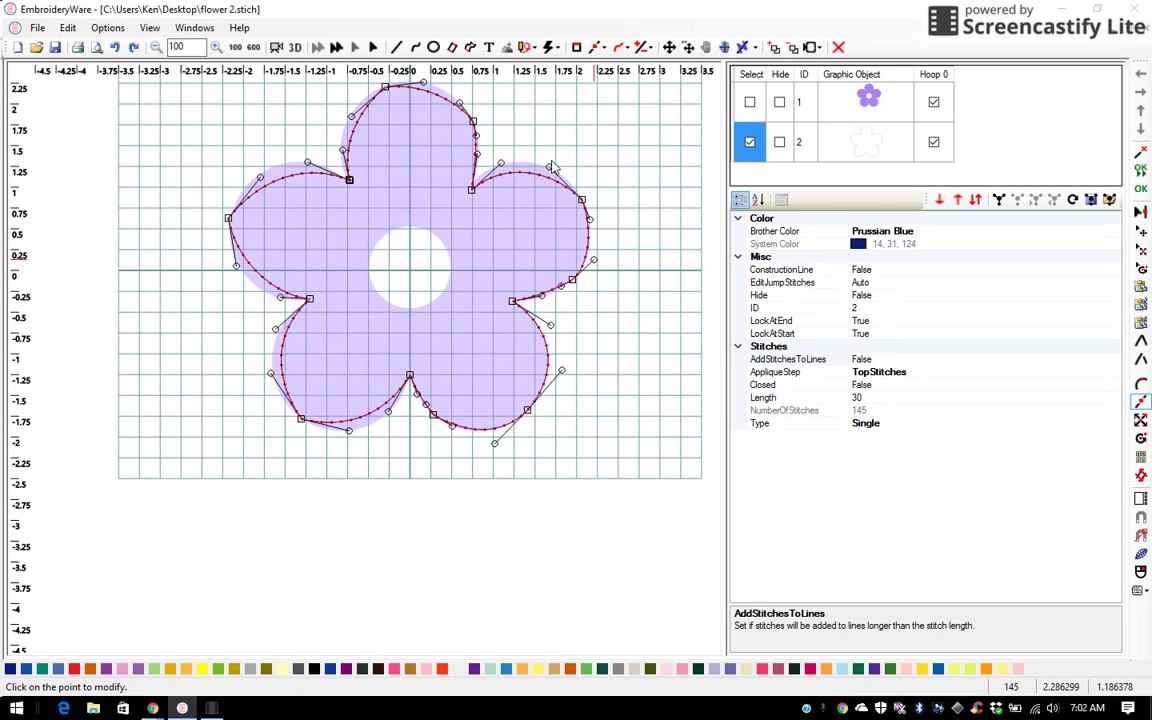
click(551, 163)
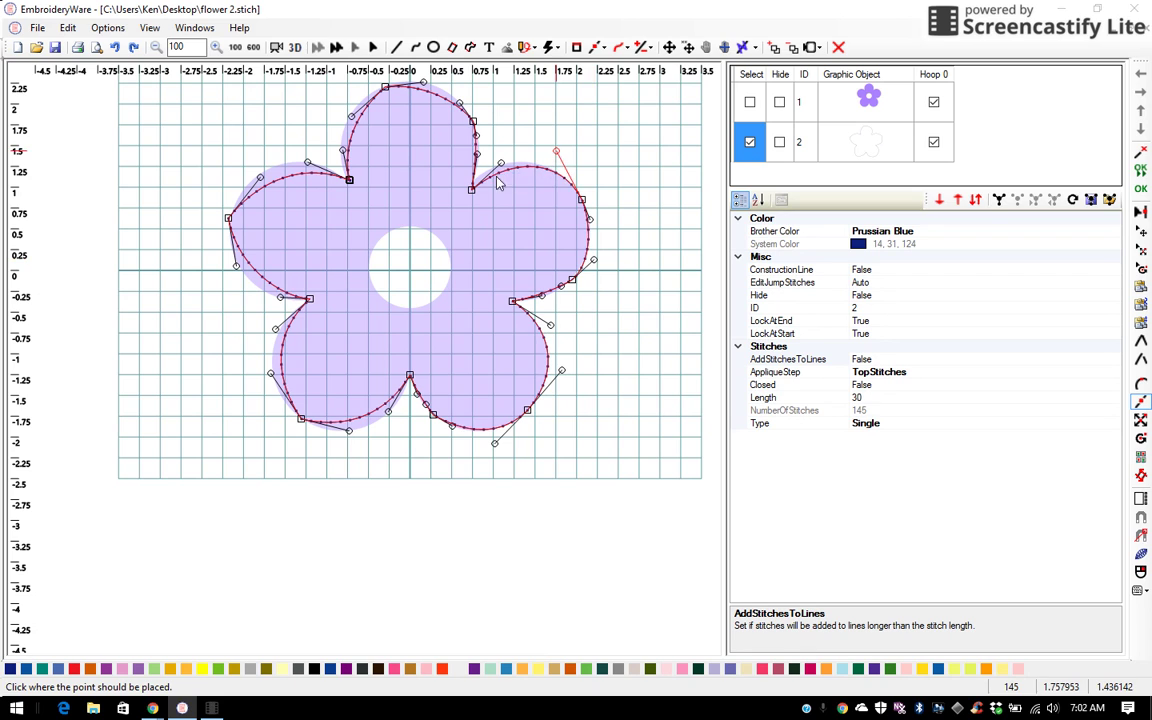
click(556, 152)
click(499, 165)
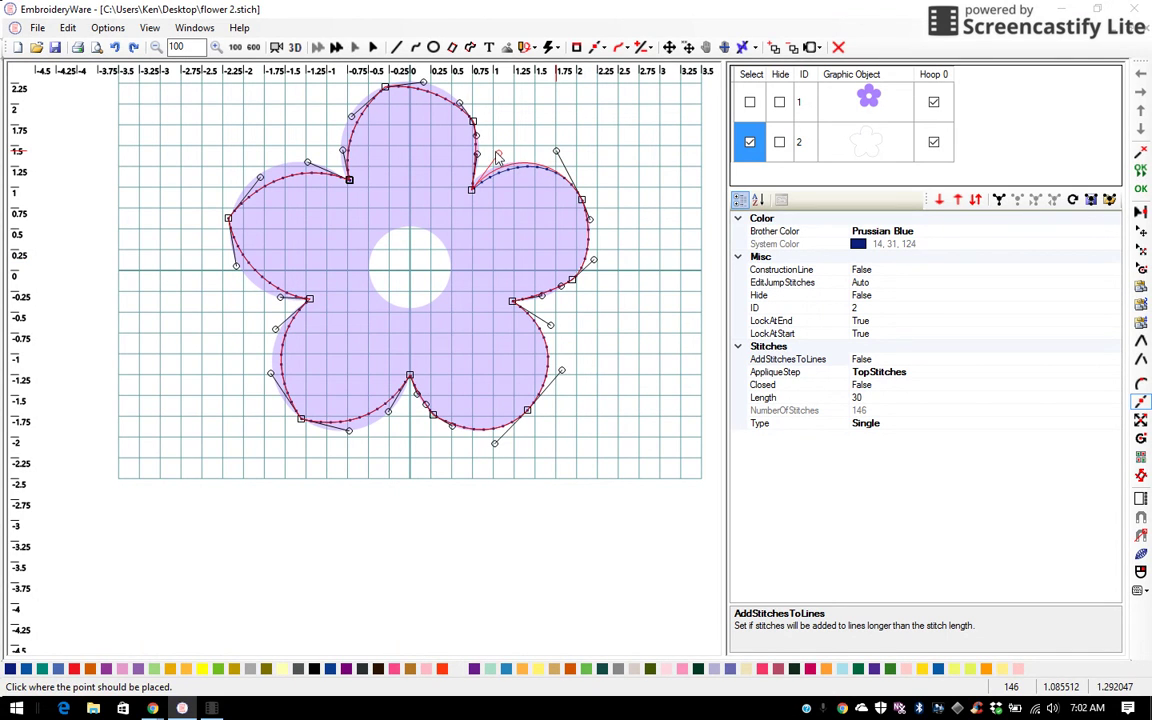
click(497, 152)
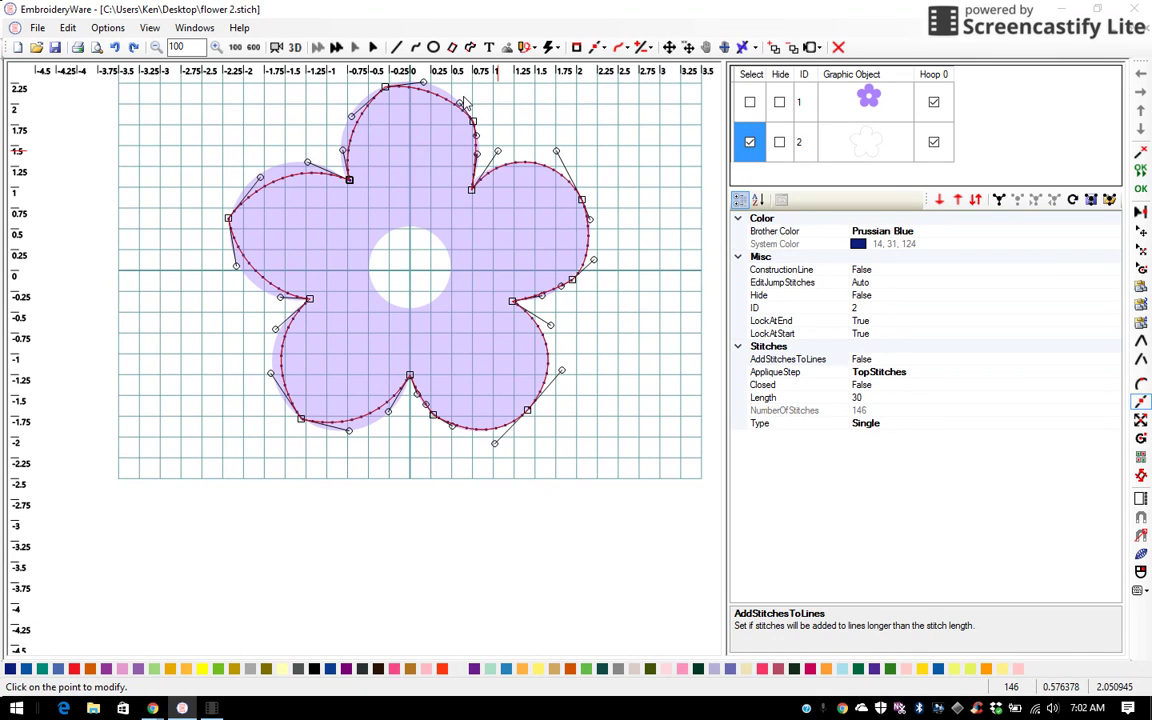
Reshape the top, top-left and upper-left petal curves by moving their handles.
click(470, 95)
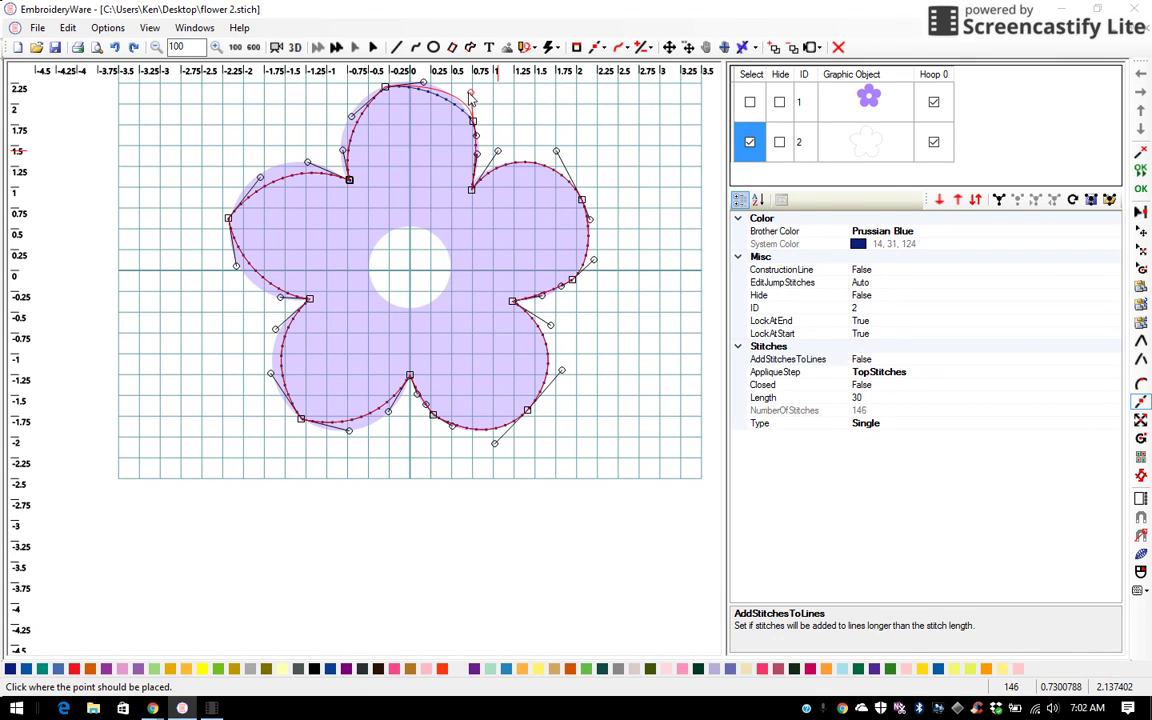
click(424, 86)
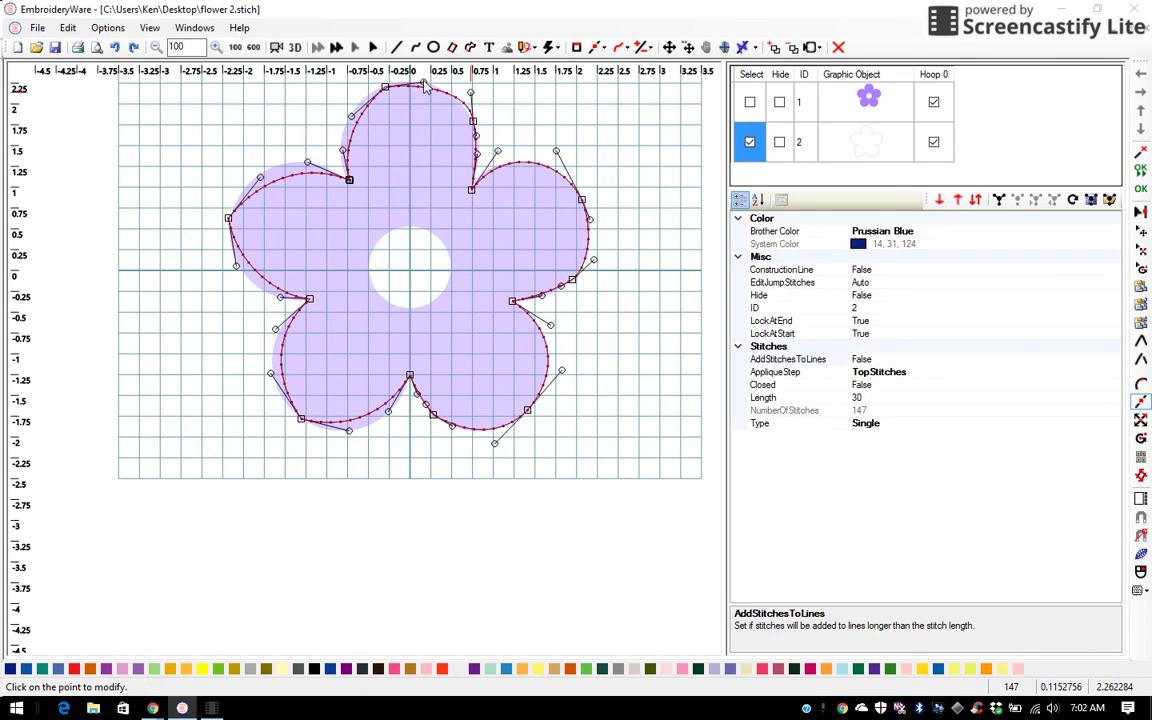
click(423, 84)
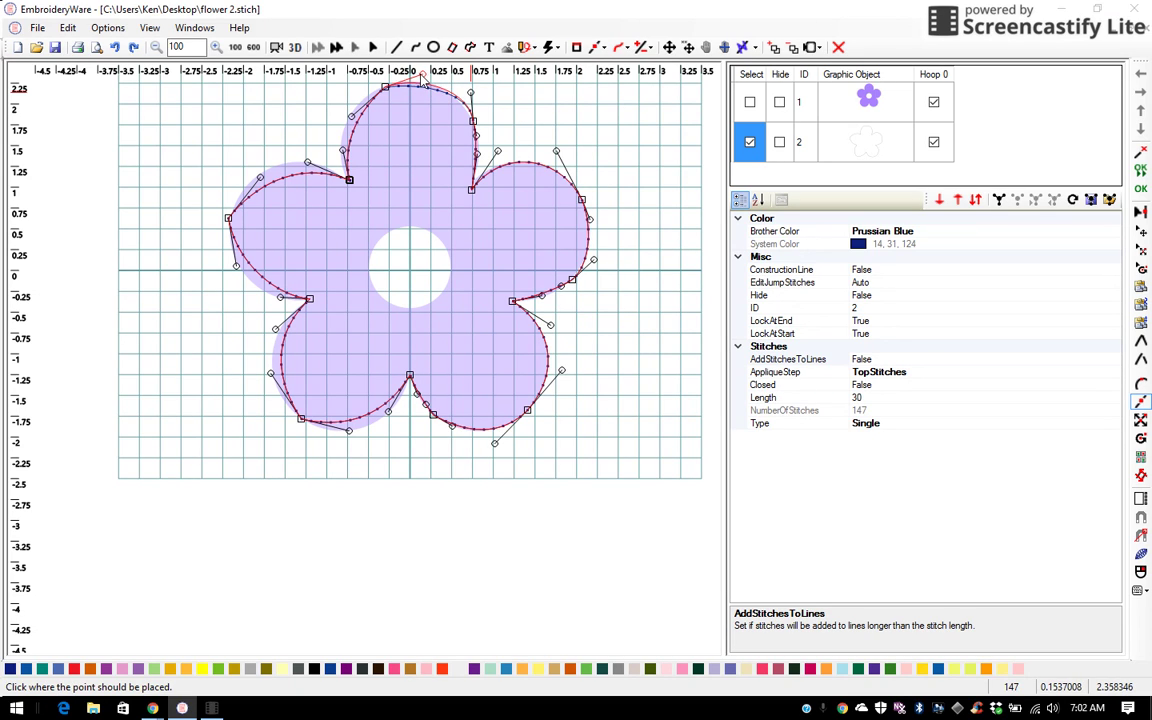
click(420, 74)
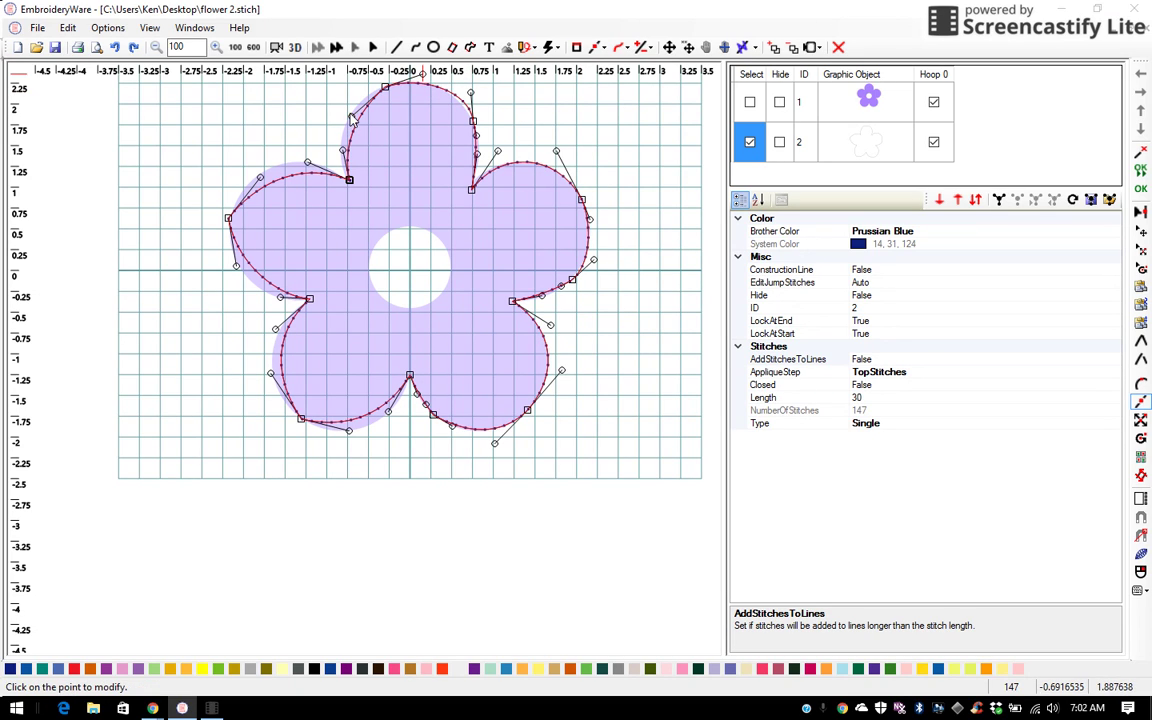
click(330, 112)
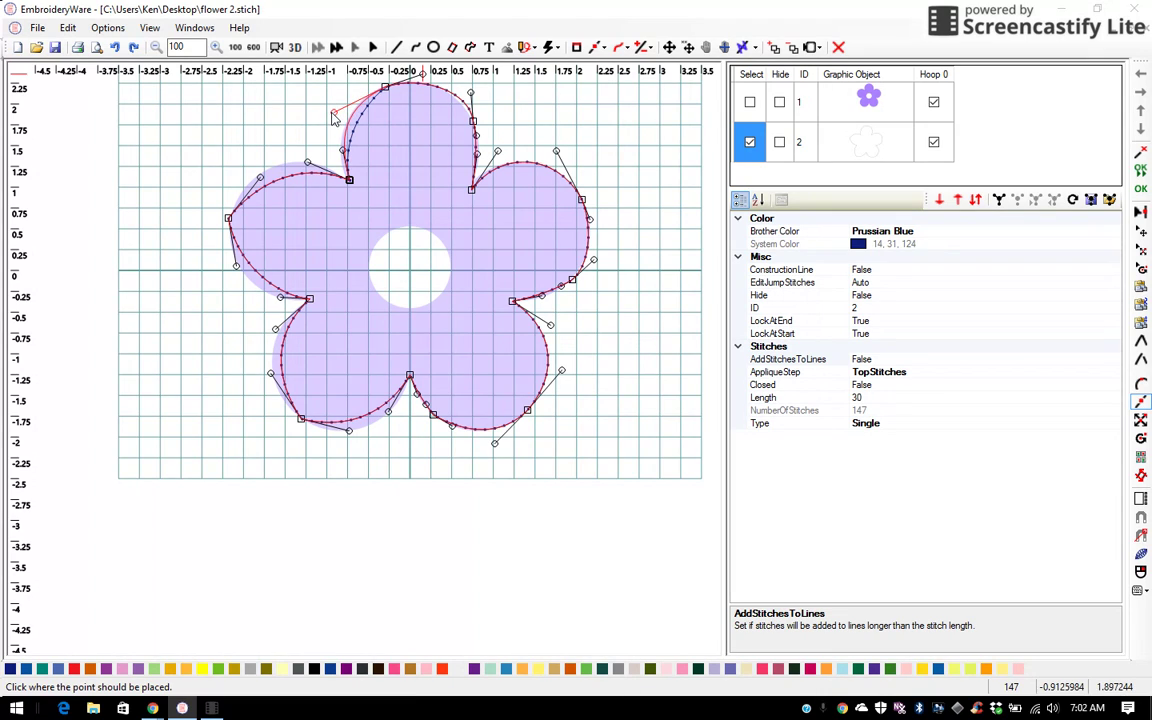
click(333, 113)
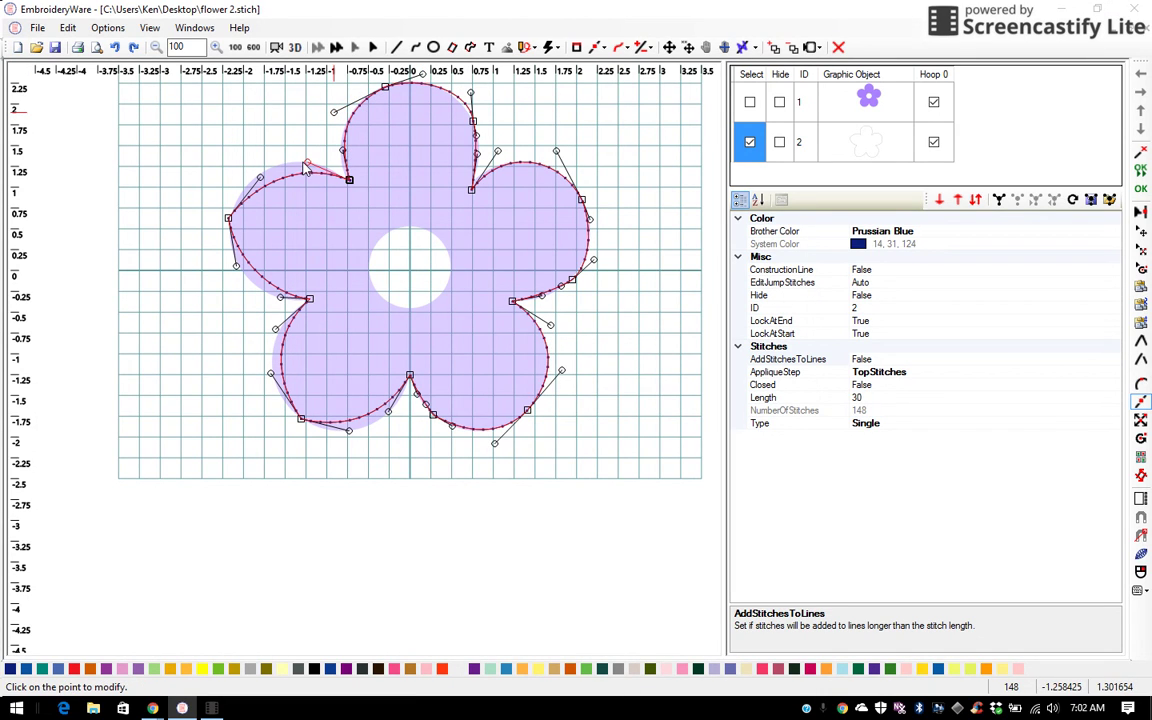
click(306, 166)
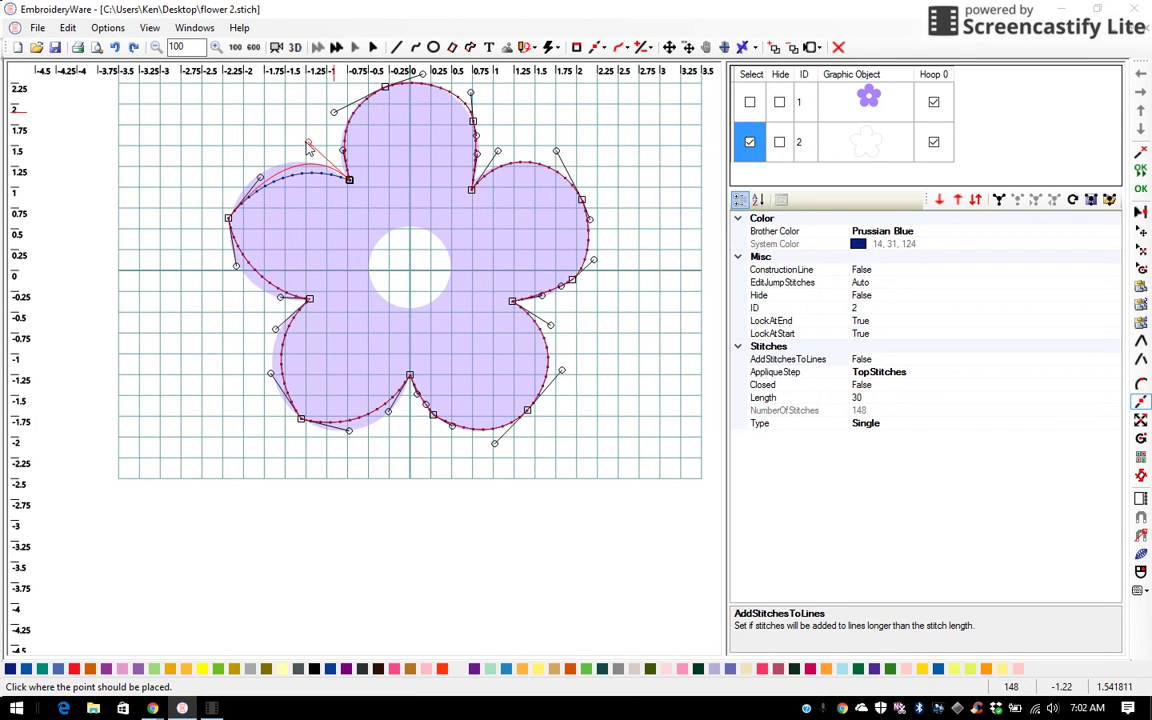
click(230, 164)
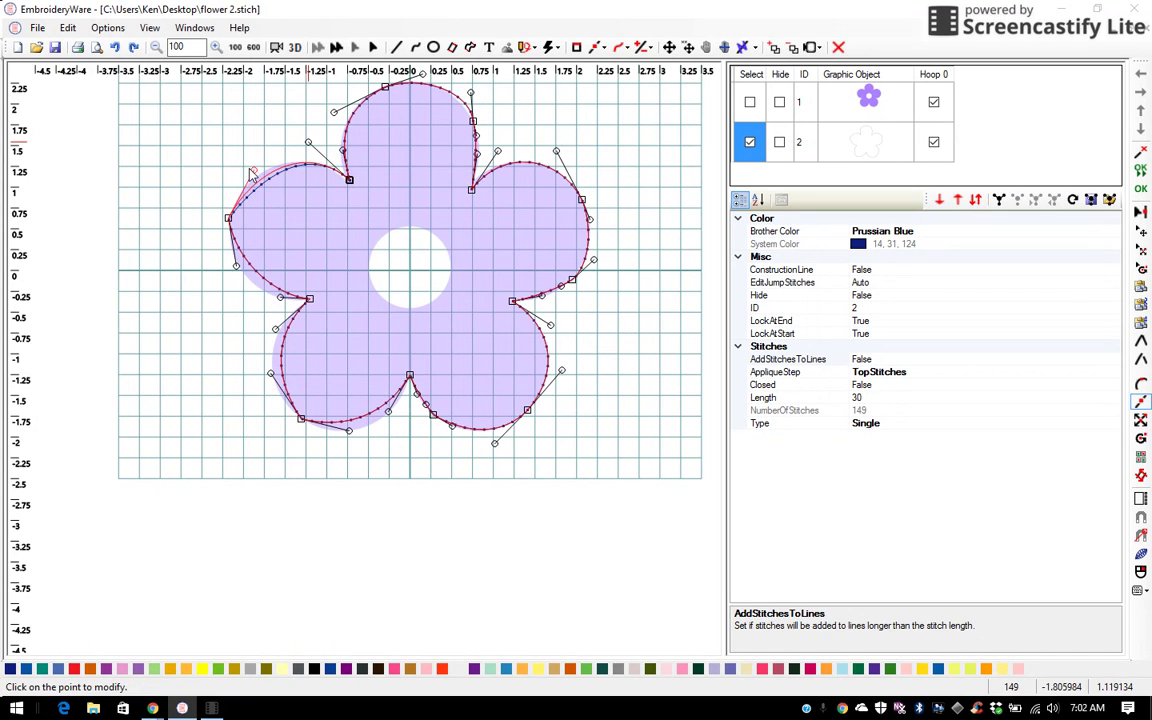
click(240, 162)
click(241, 163)
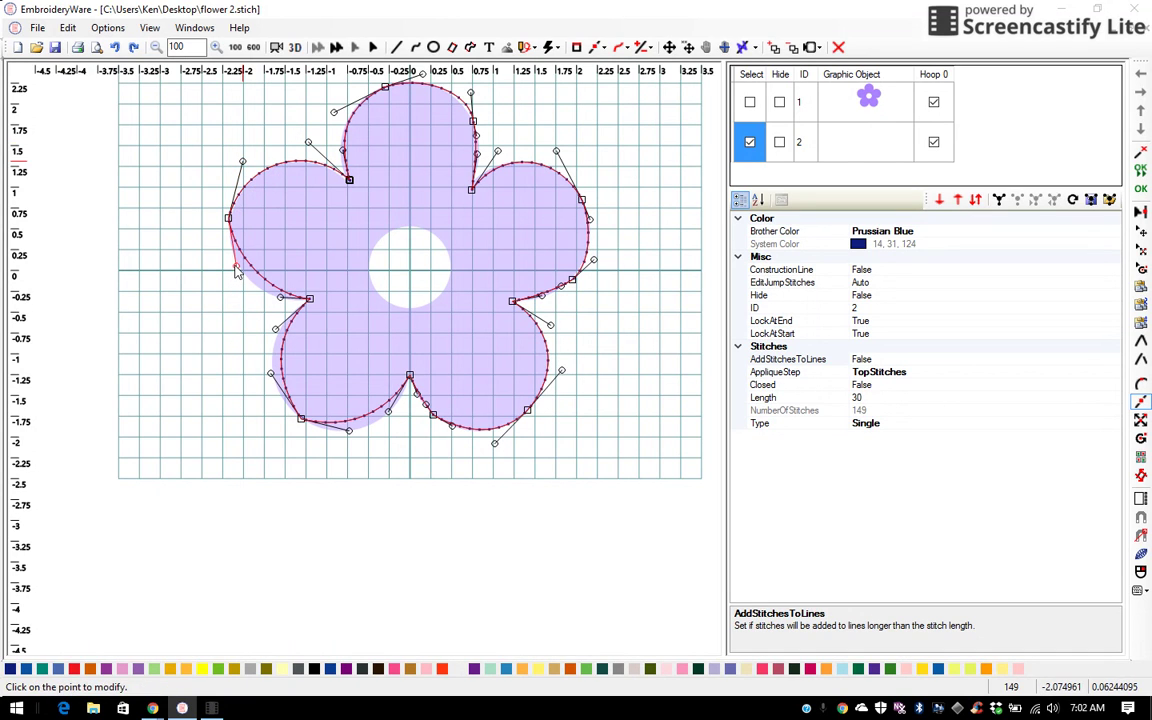
Adjust the left, lower-left and lower petal handles so the outline hugs the flower.
click(230, 270)
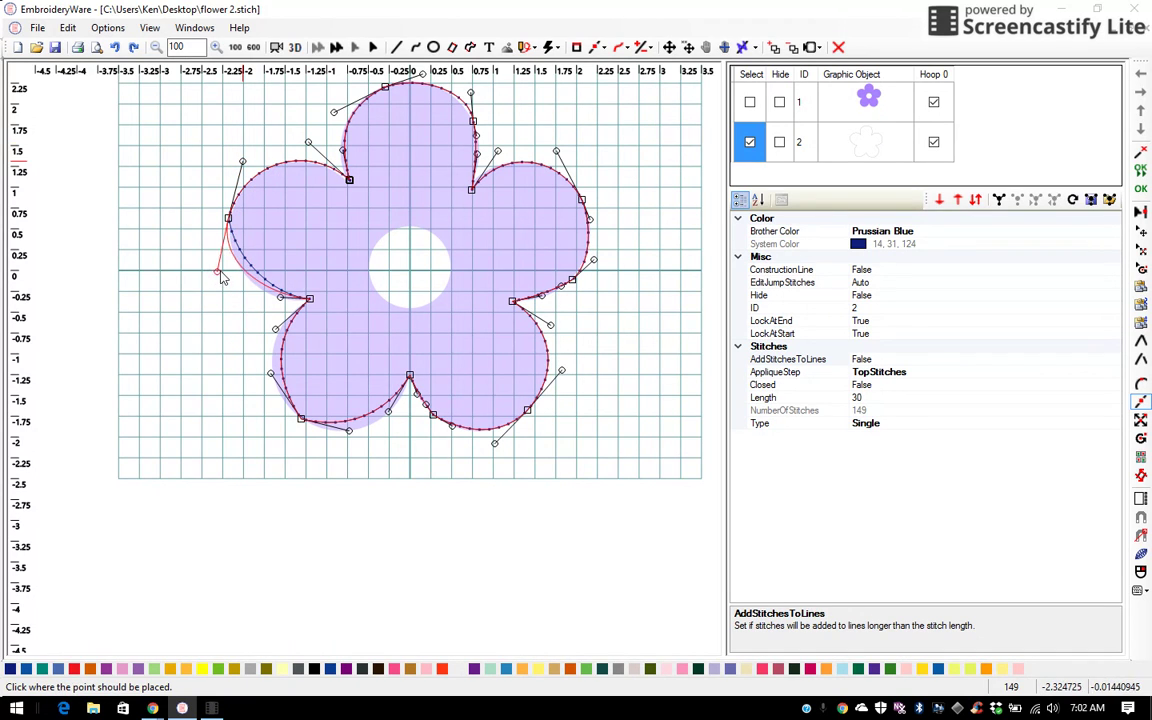
click(222, 271)
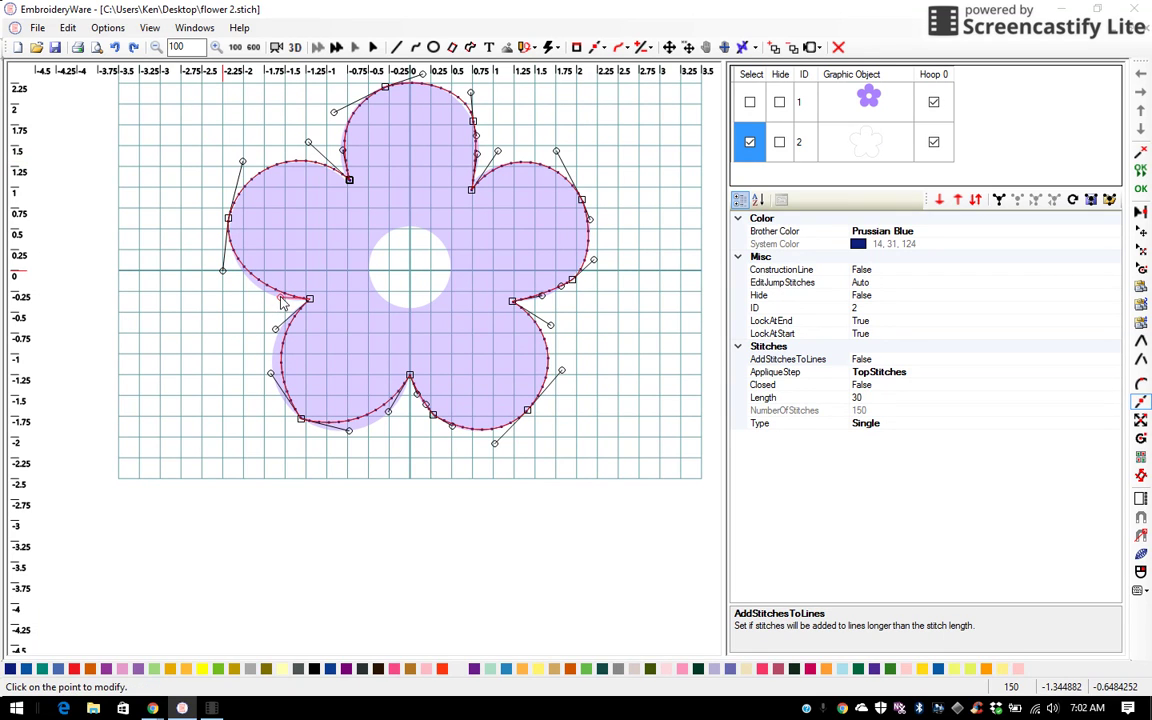
click(278, 301)
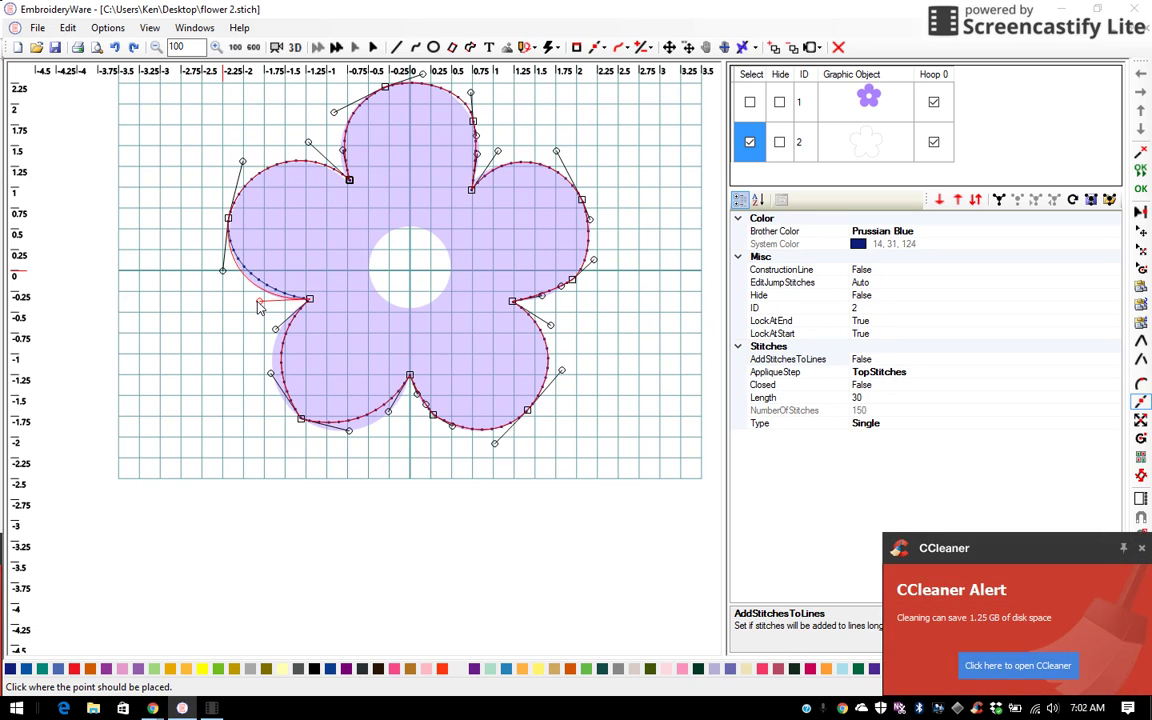
click(258, 303)
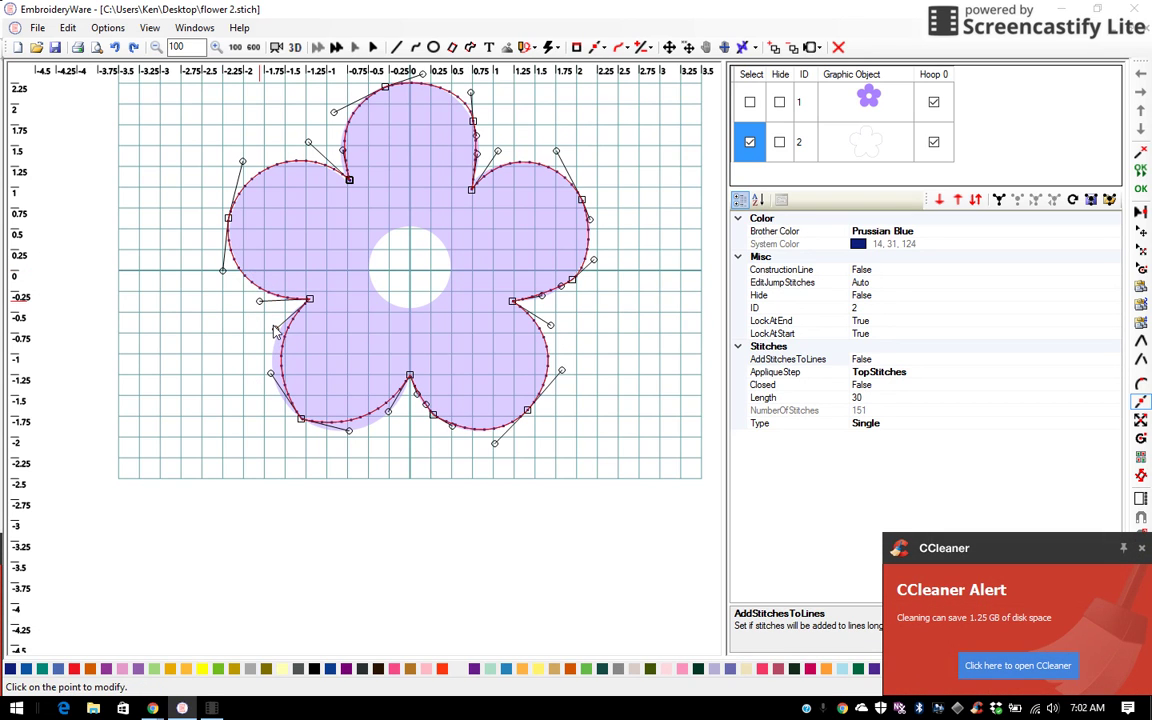
click(276, 331)
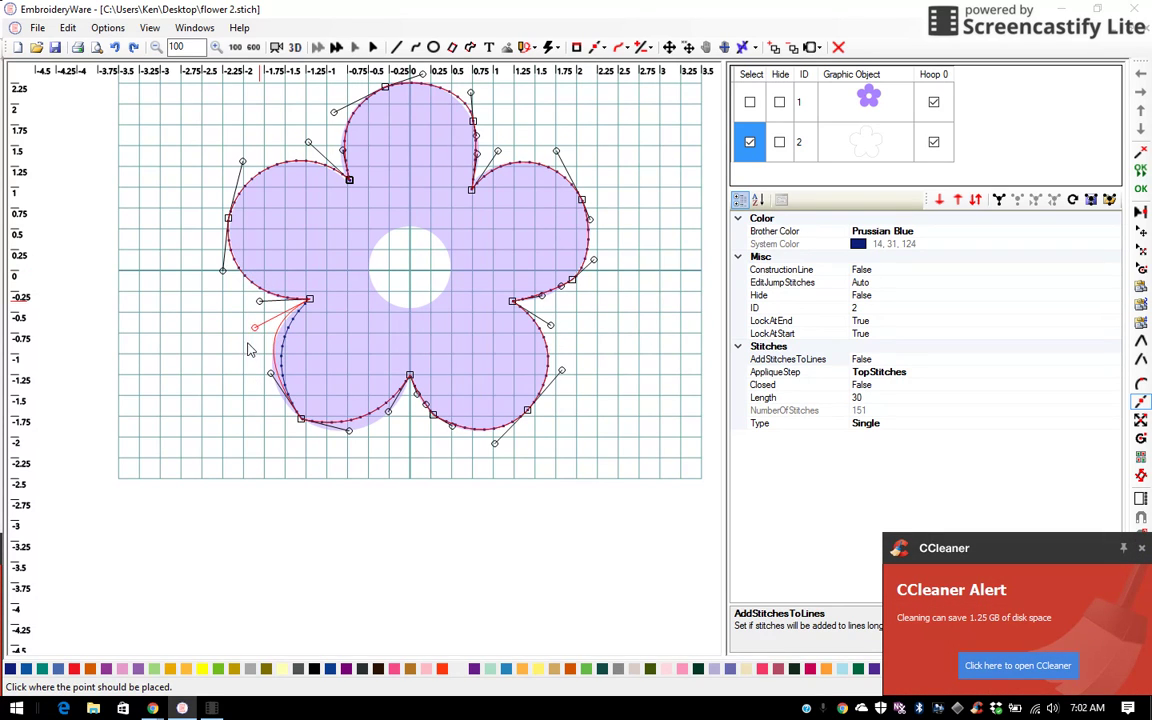
click(236, 383)
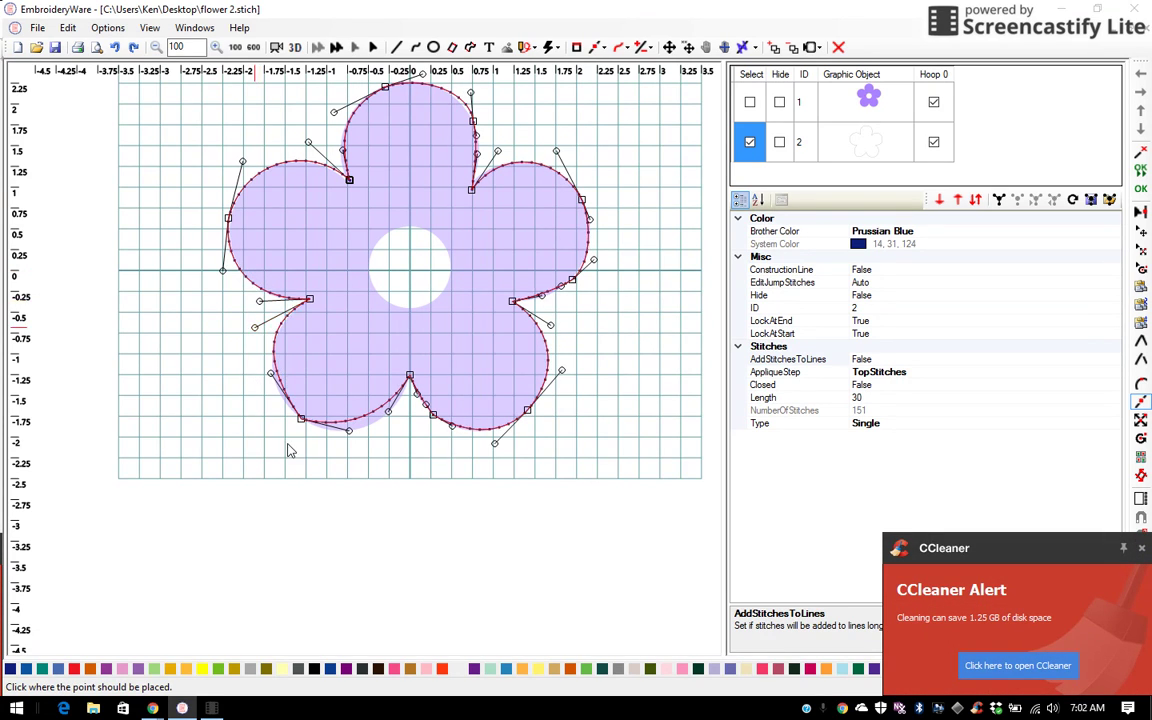
click(268, 379)
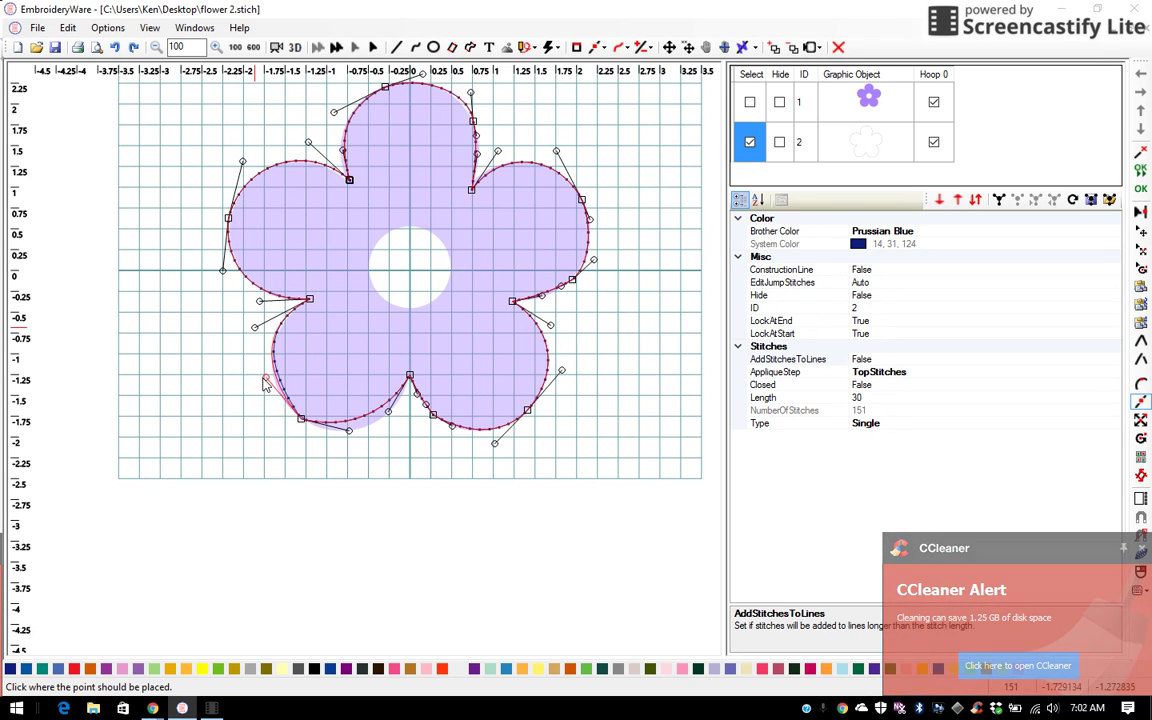
click(358, 440)
click(349, 432)
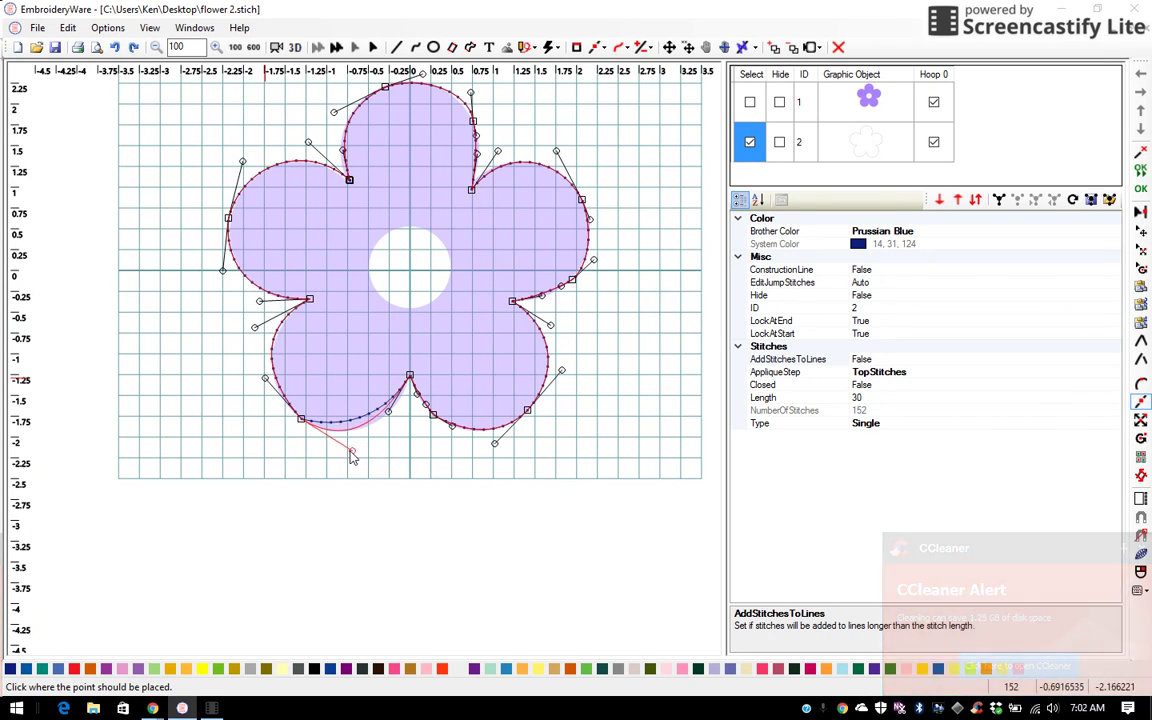
click(351, 451)
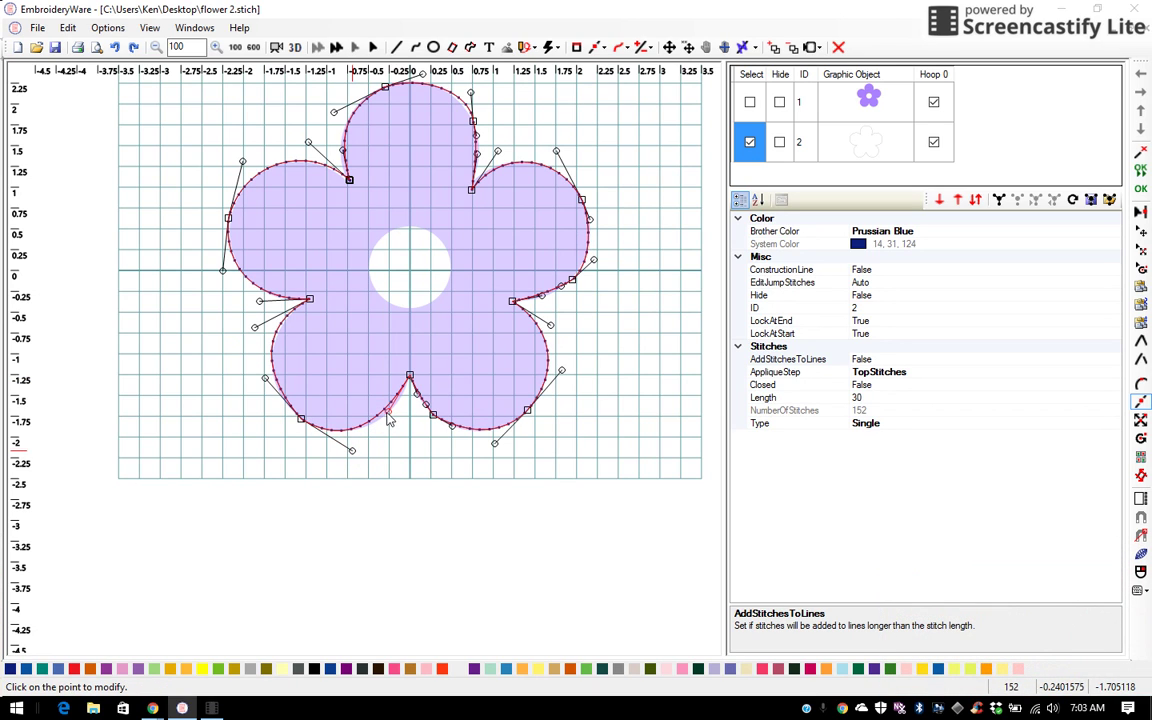
click(388, 413)
click(388, 418)
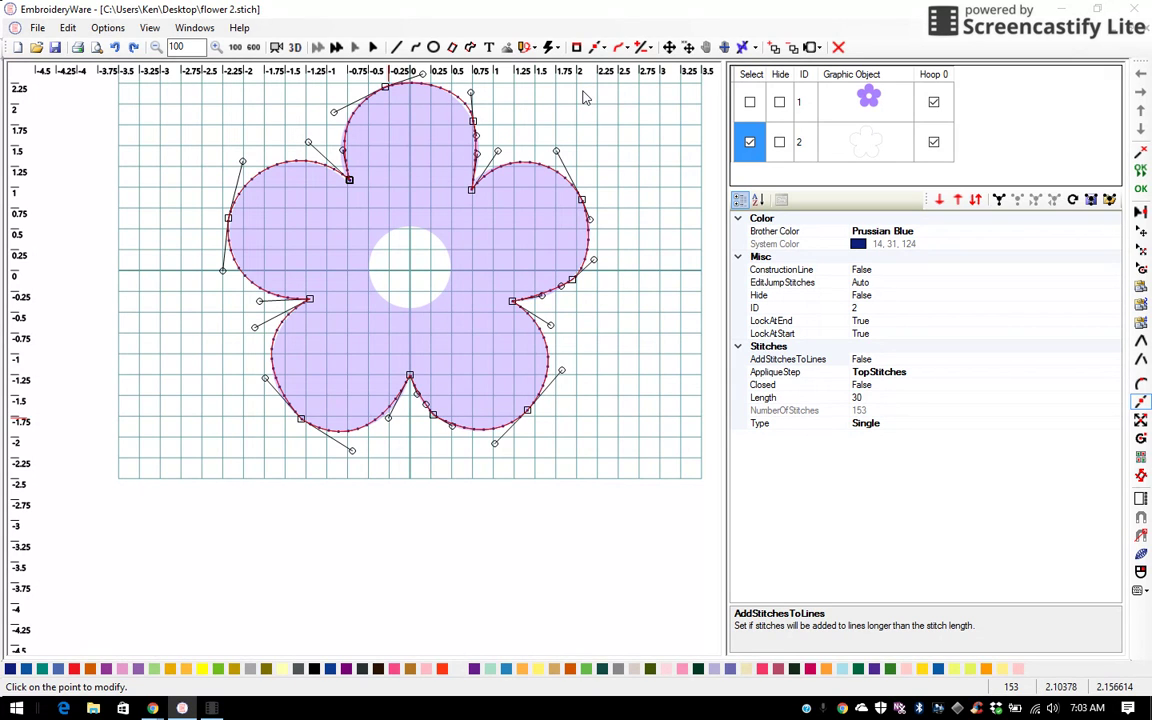
Deselect the outline and draw a circle centred in the flower, reaching the centre hole's rim.
click(750, 144)
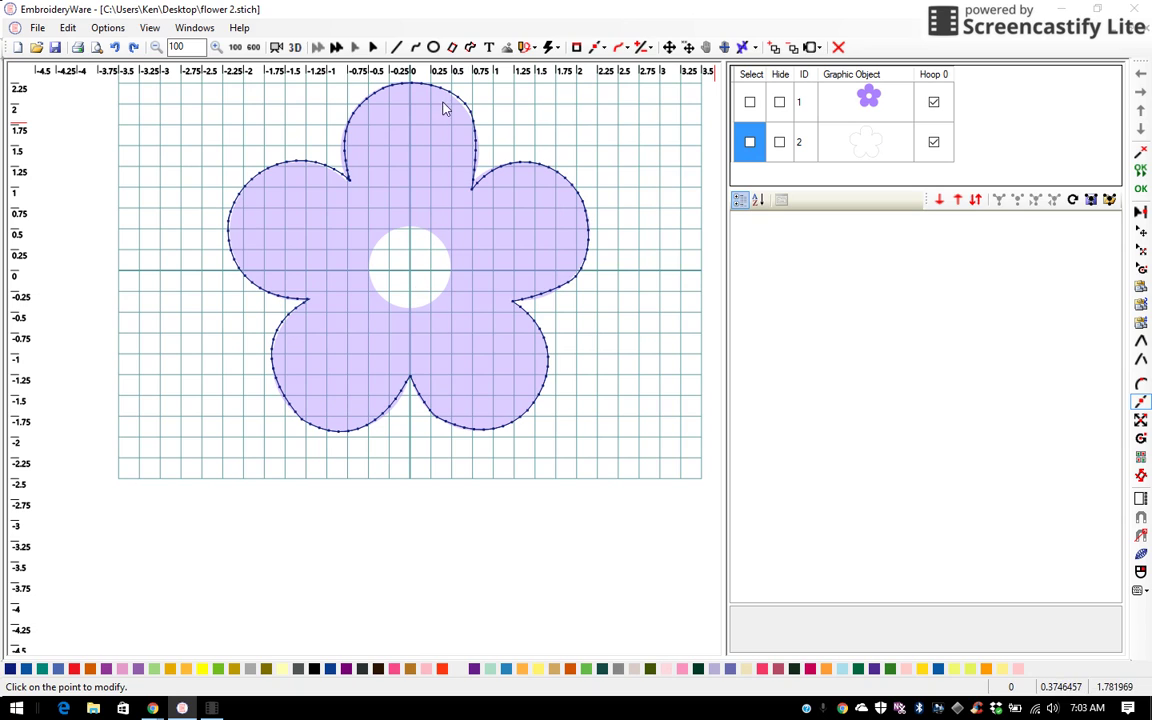
click(433, 48)
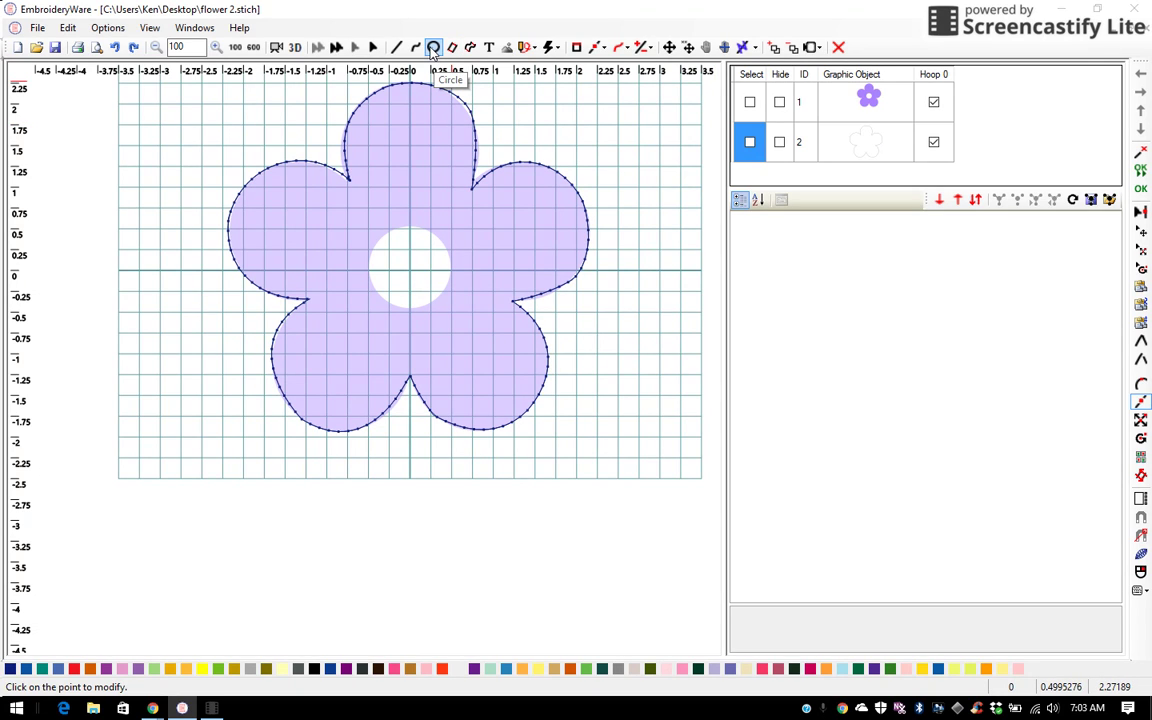
click(409, 226)
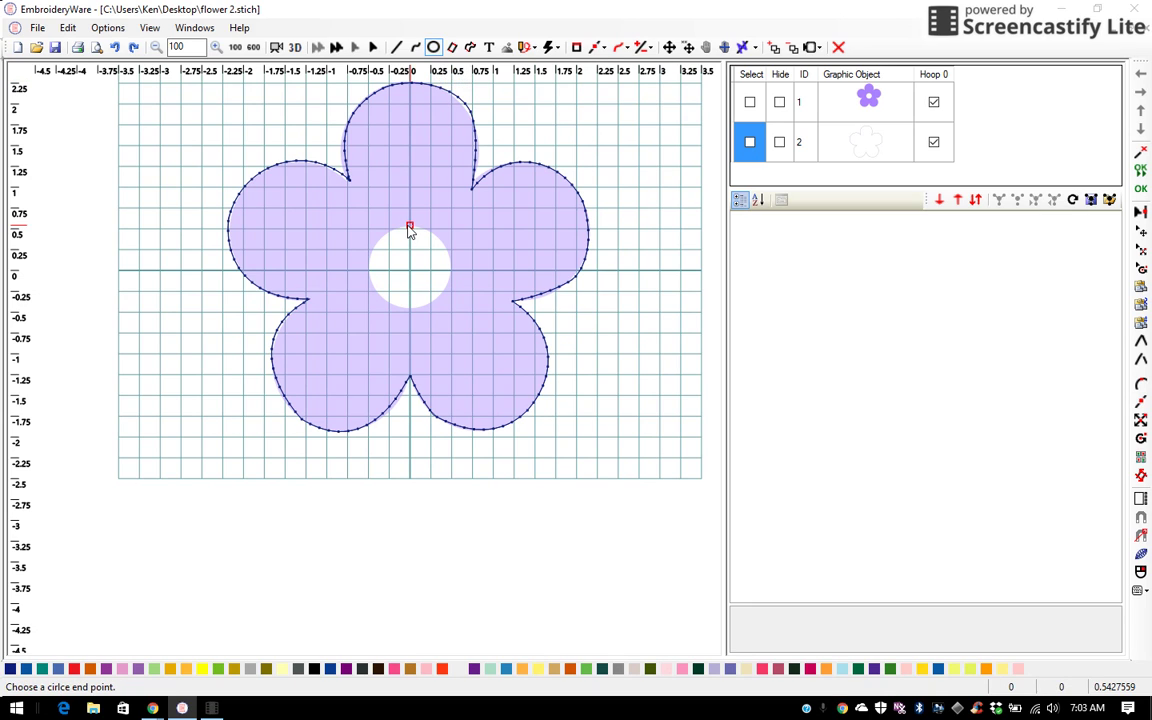
click(411, 318)
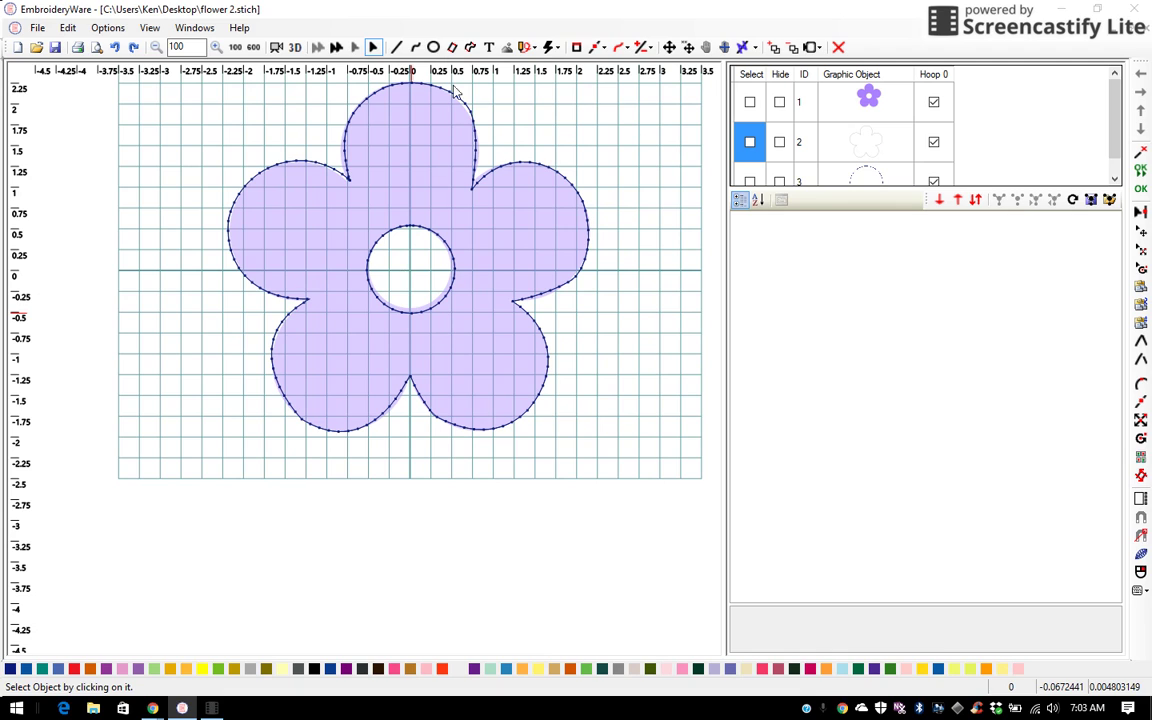
click(433, 47)
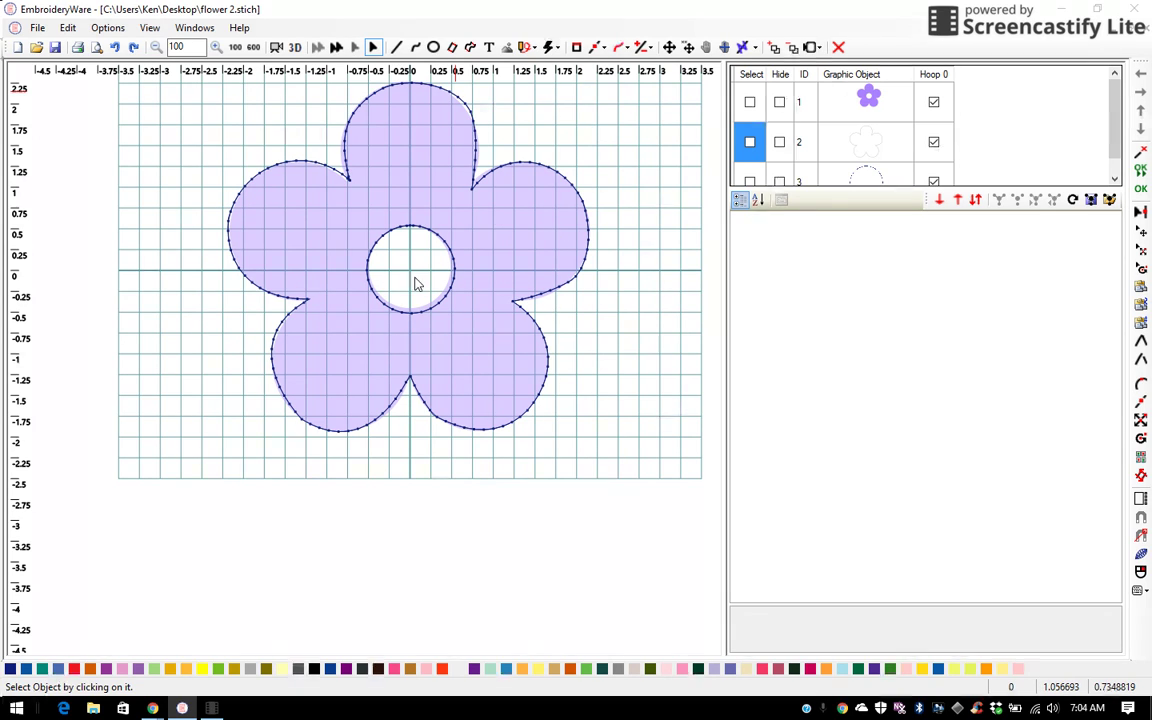
Select the centre circle and set its stitch type to Fill Underlay.
click(750, 181)
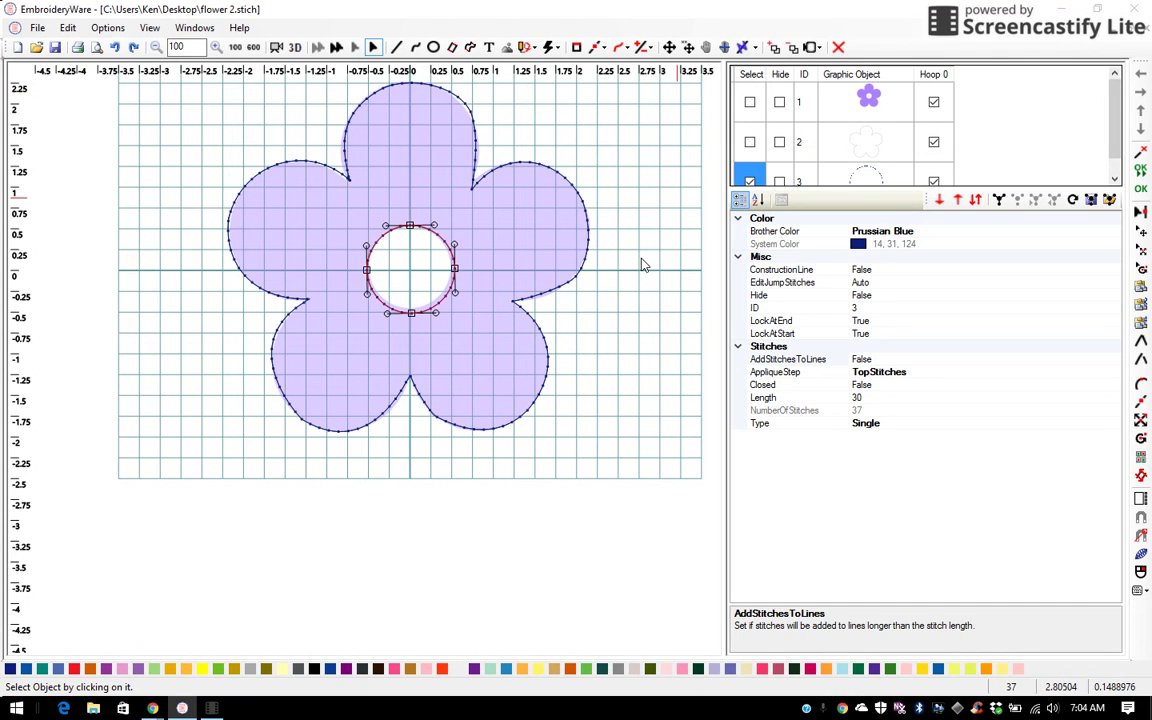
click(552, 47)
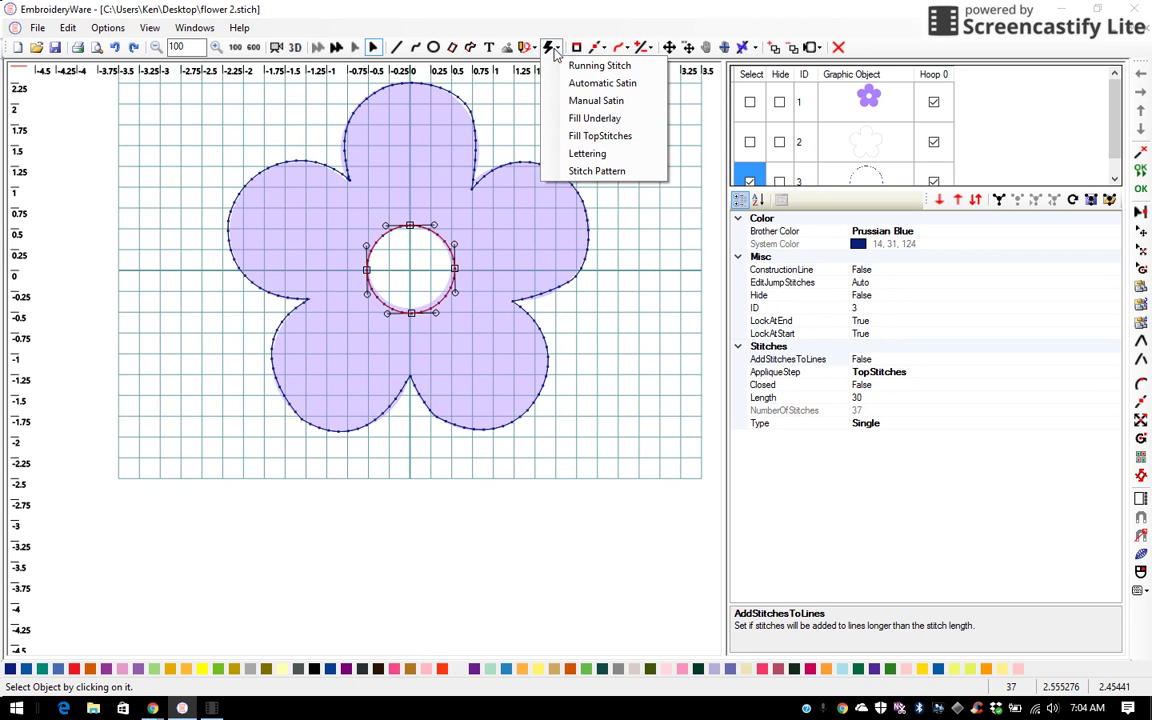
click(580, 118)
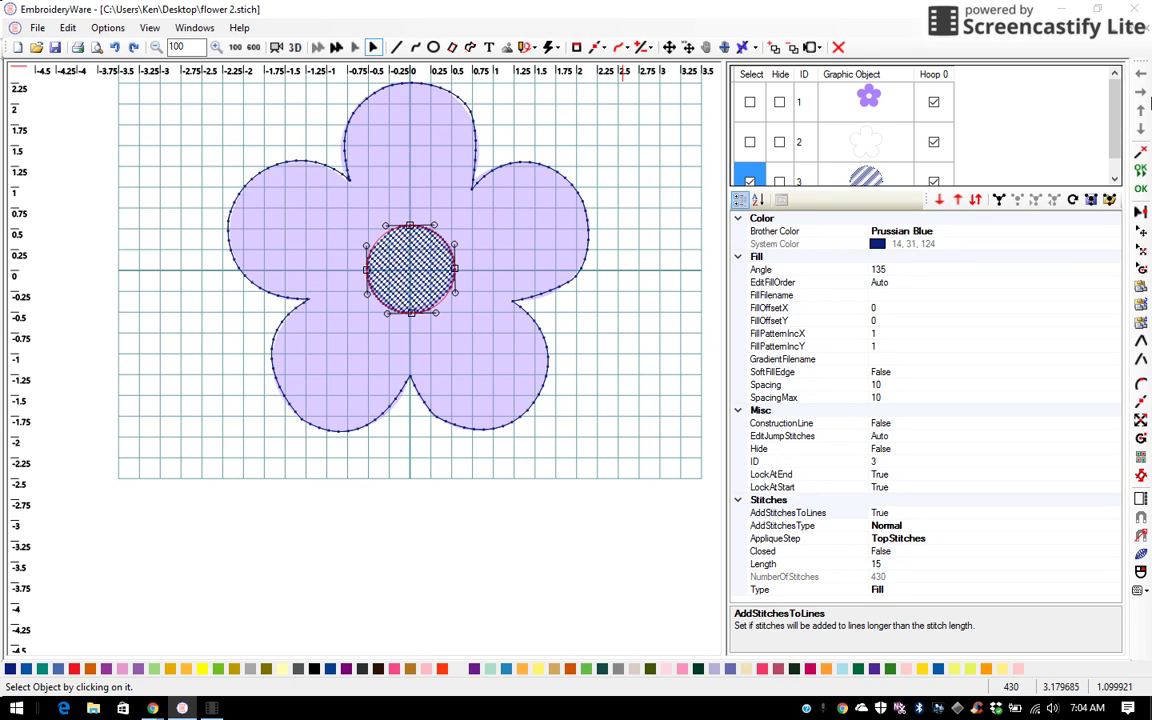
scroll(1117, 110, down, 1)
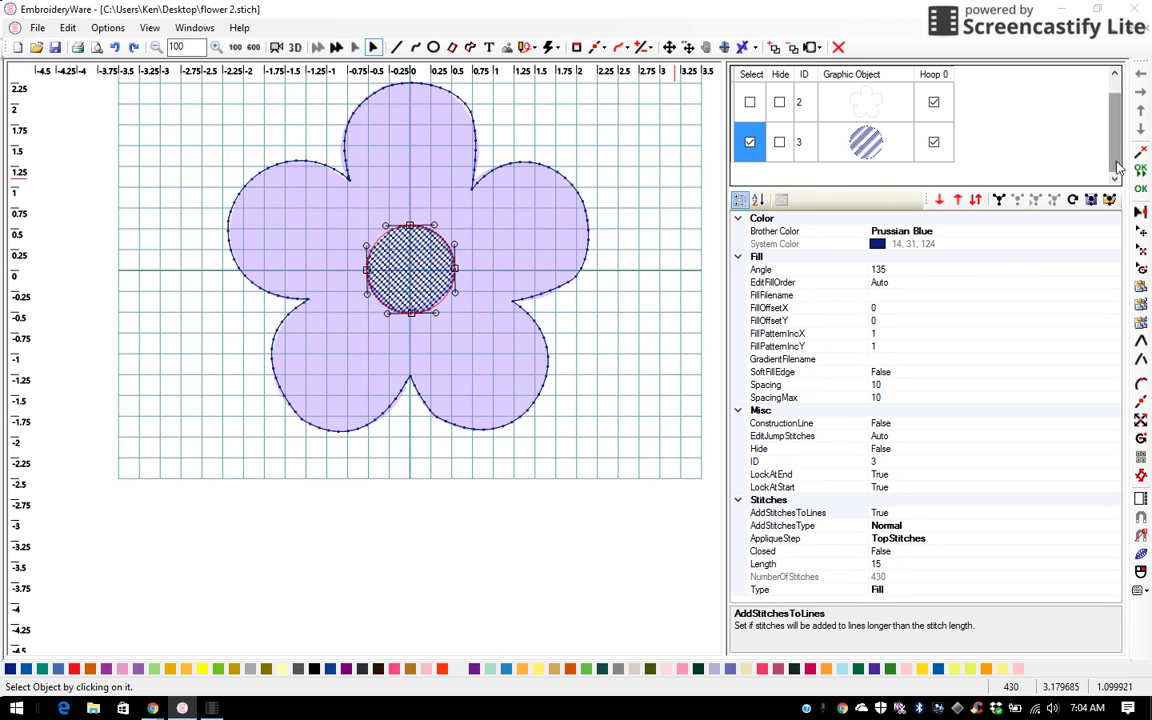
Duplicate the circle via Edit > Duplicate and set the copy to Fill TopStitches.
click(66, 27)
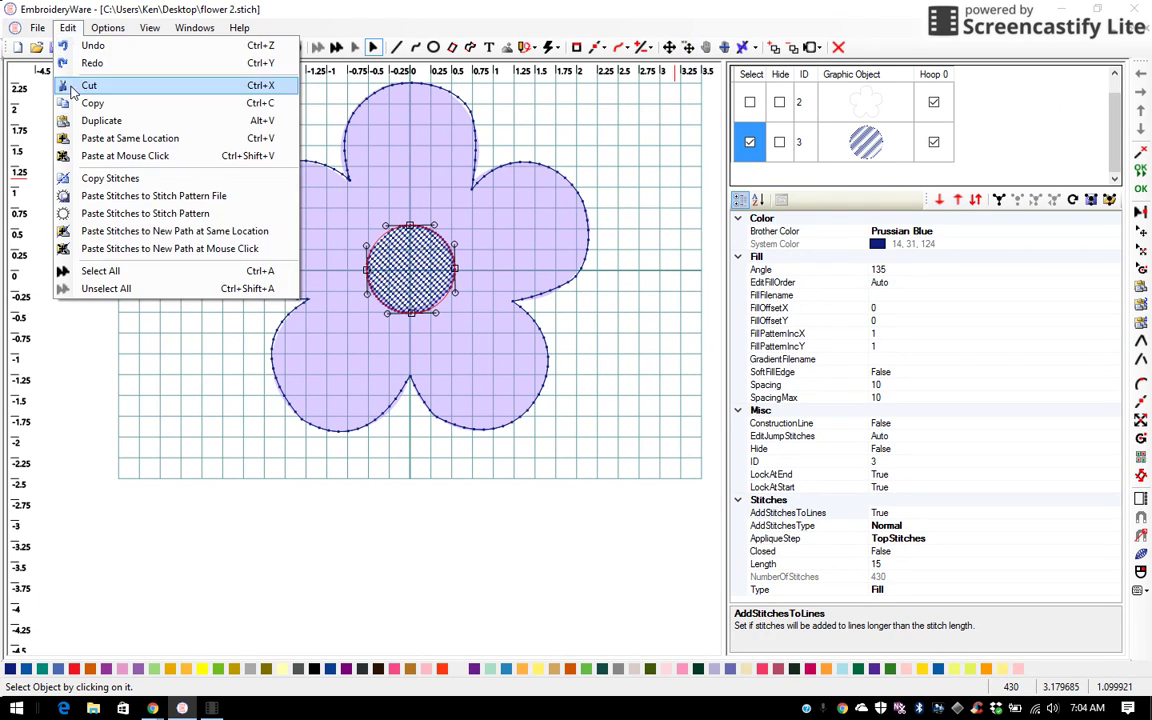
click(76, 115)
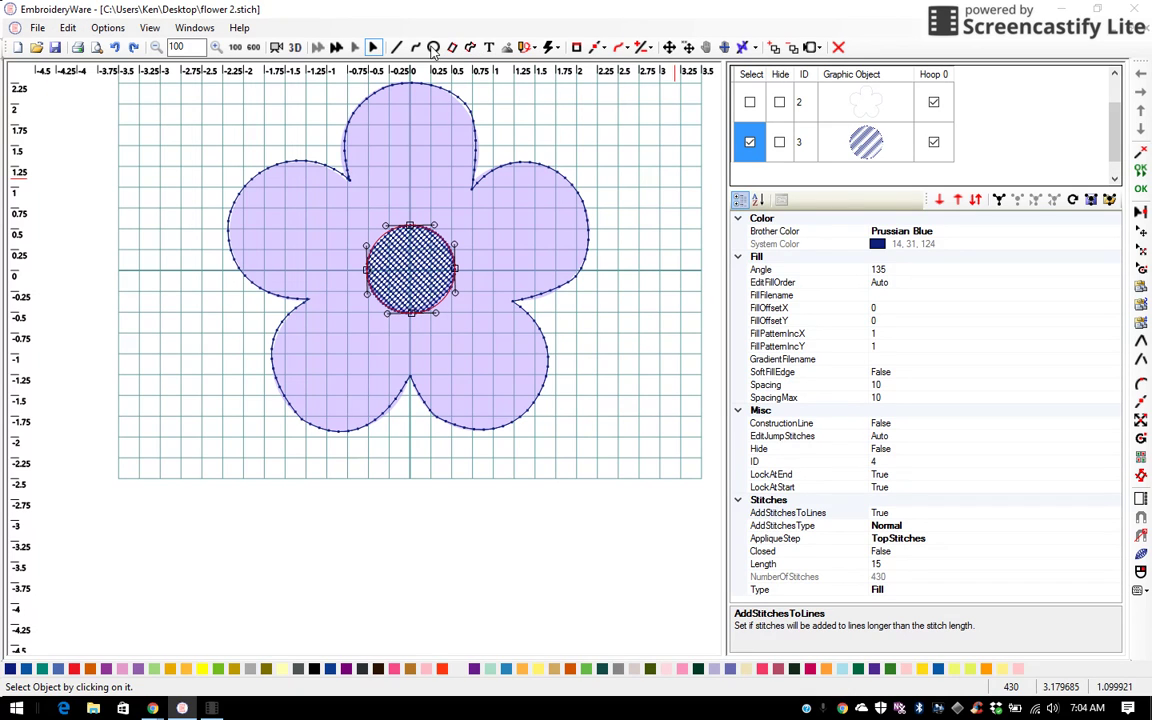
click(556, 49)
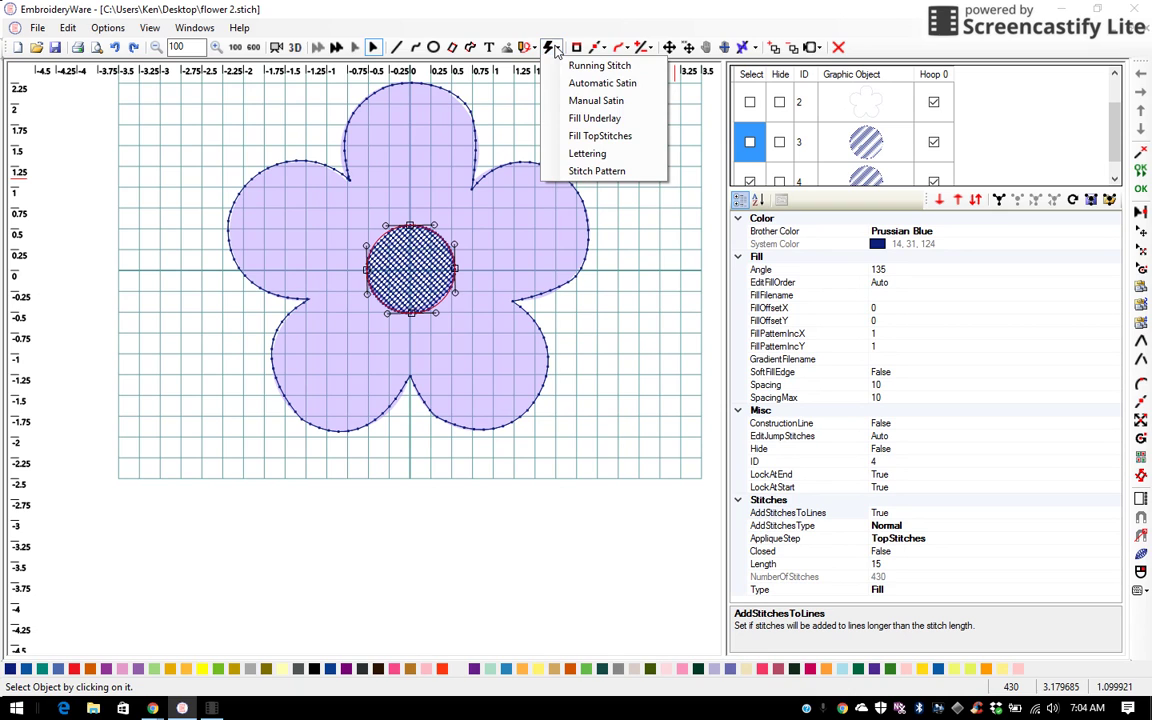
click(574, 140)
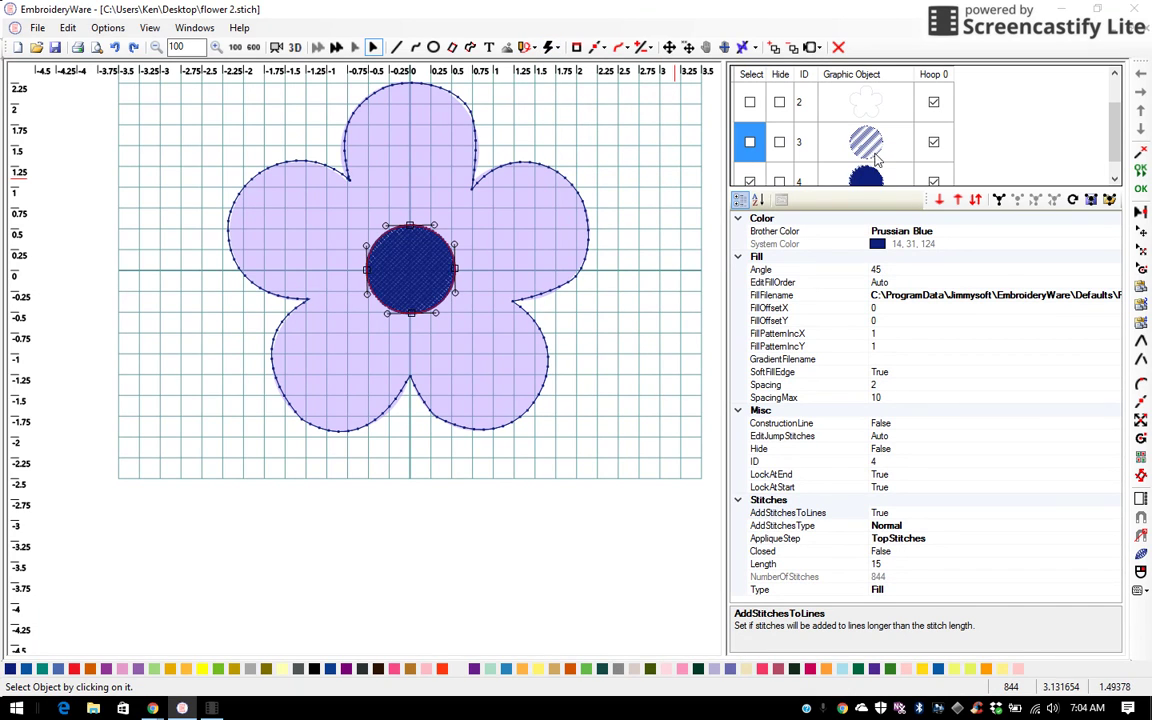
scroll(1007, 125, down, 1)
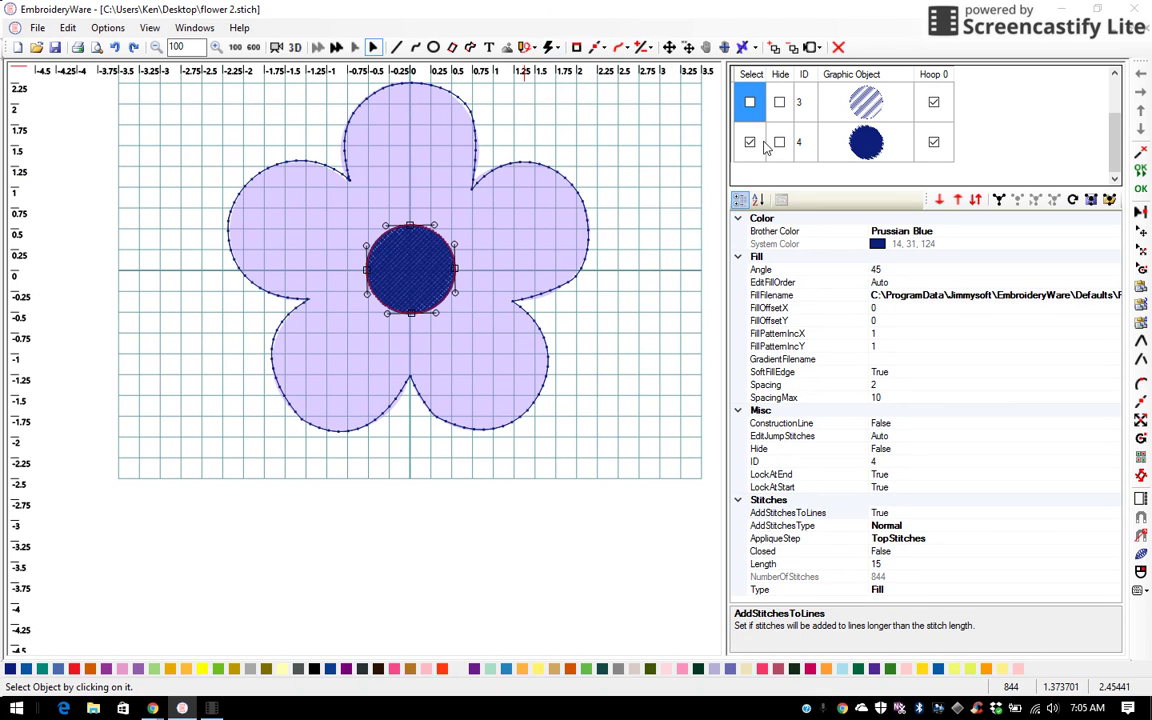
Select object 2, the flower outline, and change its stitch type to Automatic Satin.
scroll(1118, 158, up, 3)
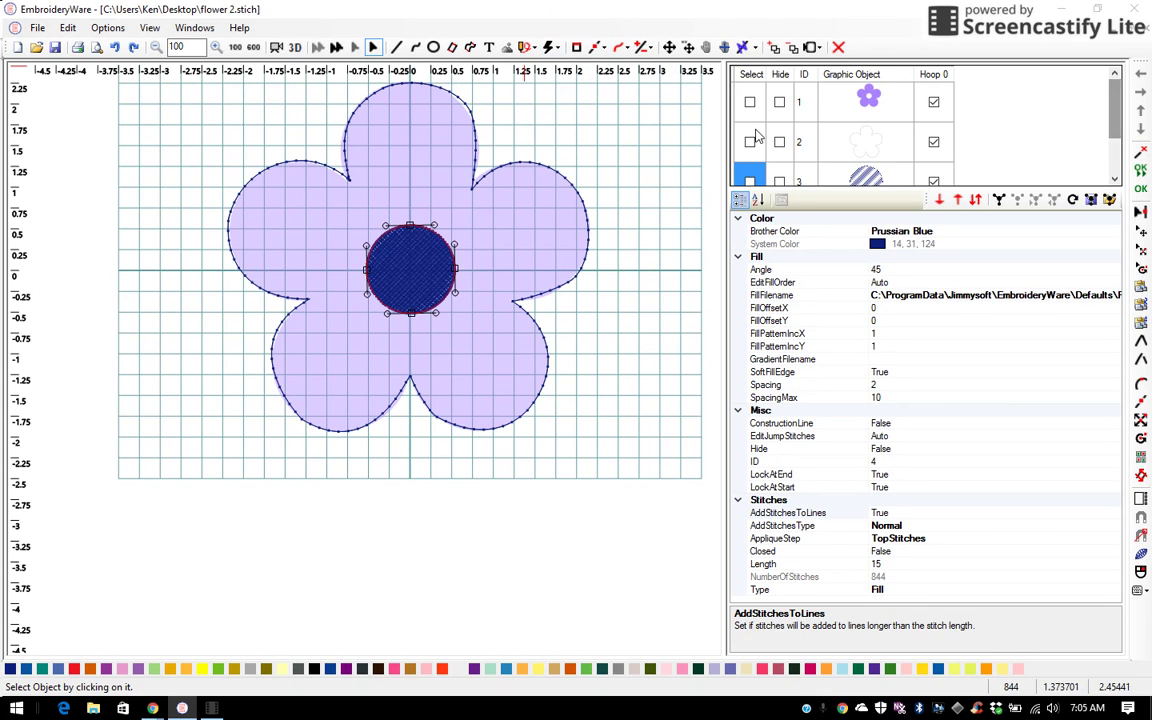
click(750, 155)
click(750, 142)
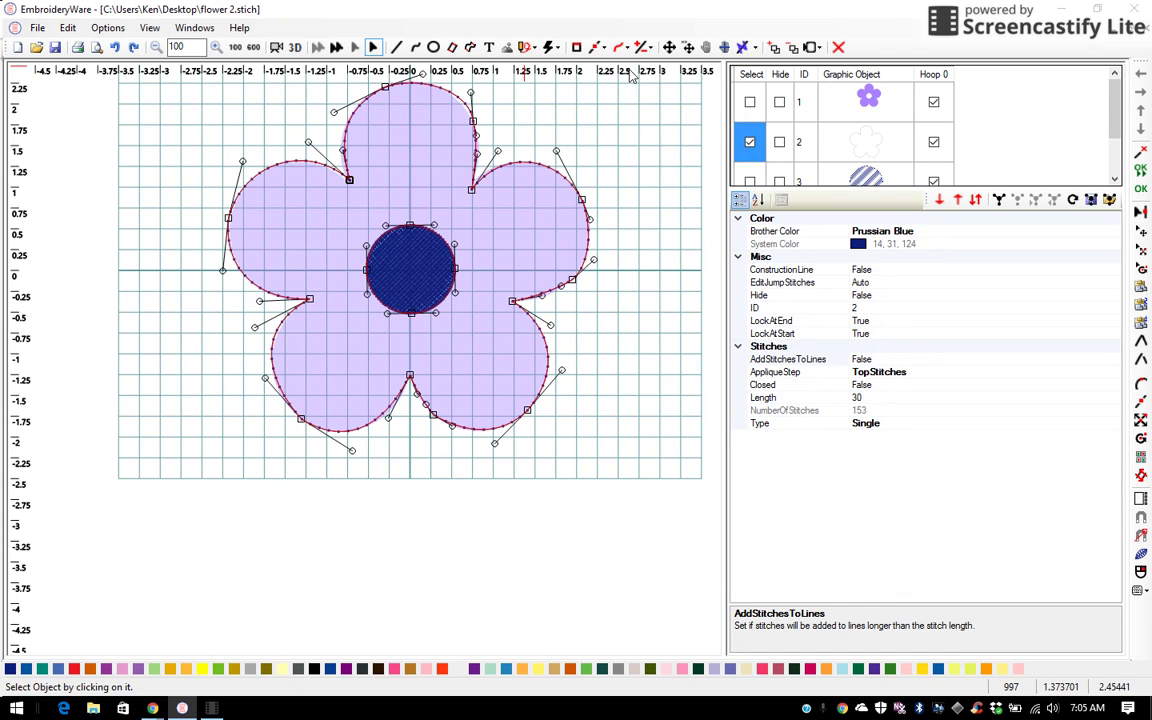
click(550, 47)
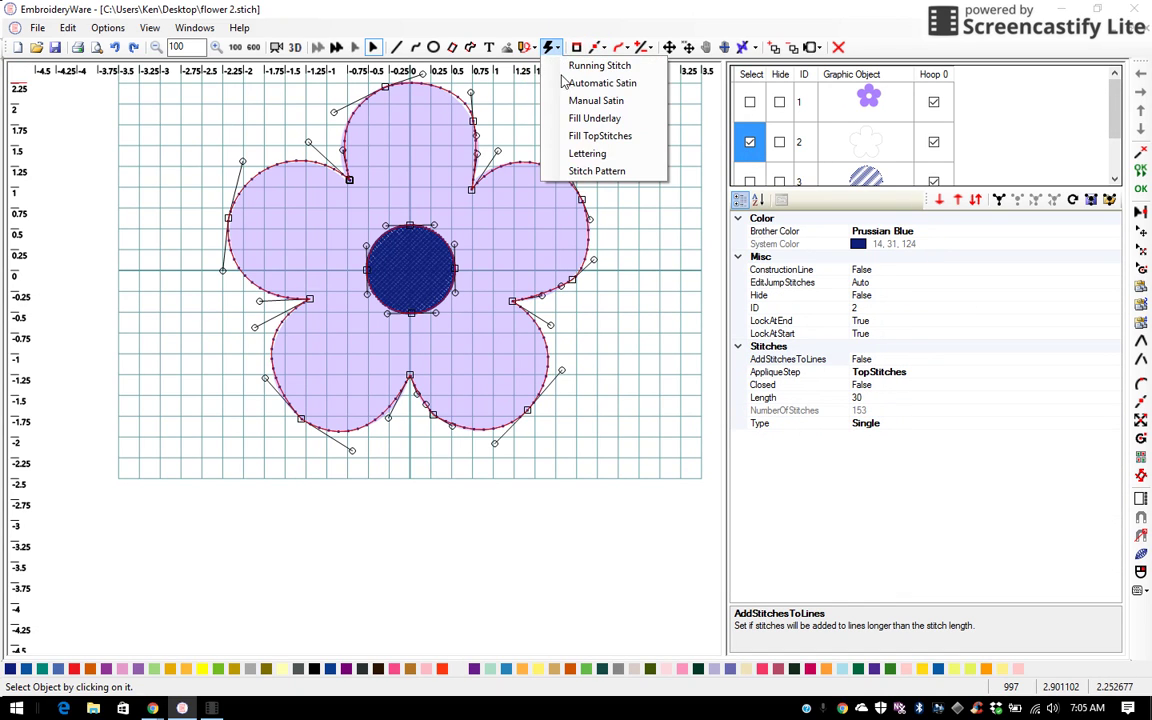
click(603, 84)
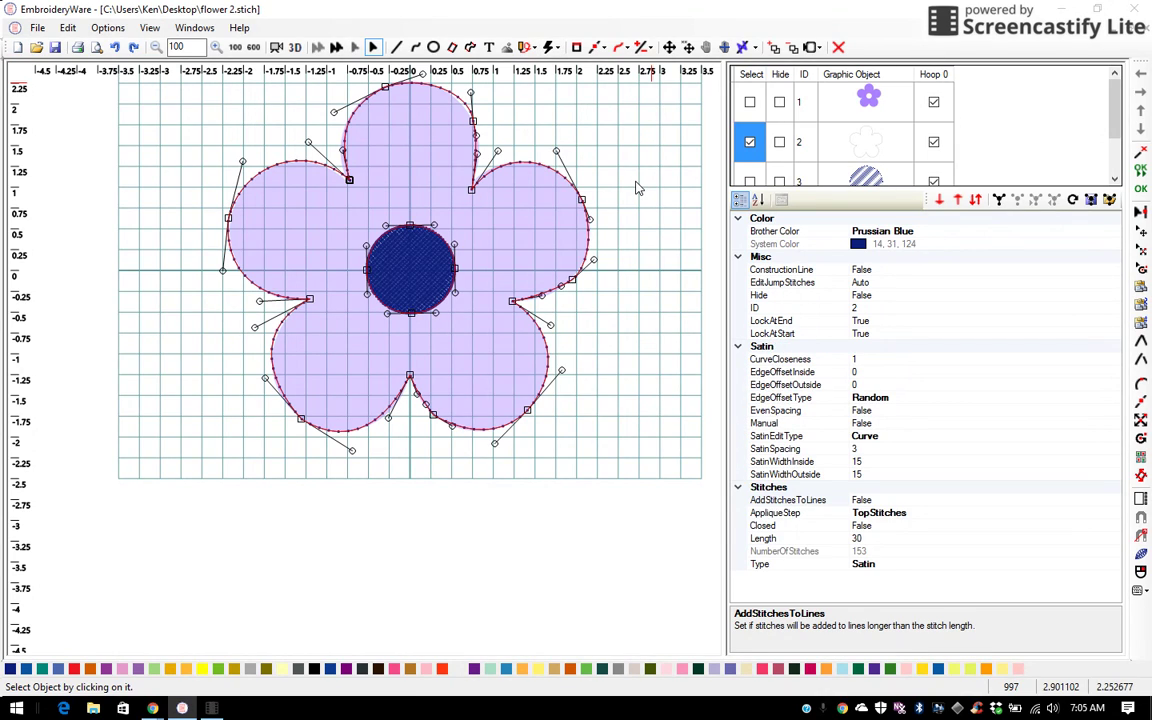